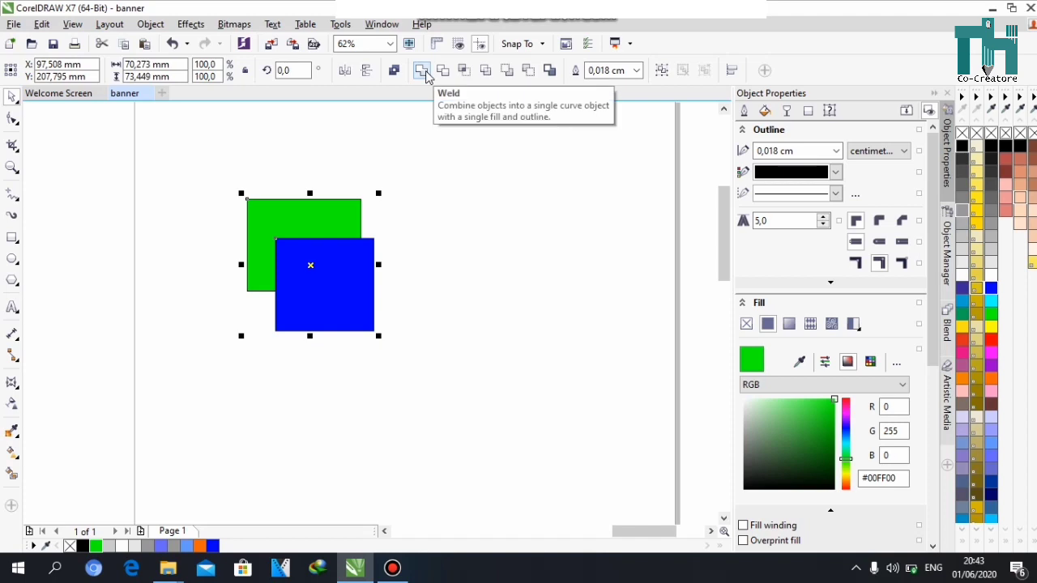
# - Weld the overlapping green and blue rectangles selected together into one shape, and undo the weld
pyautogui.click(307, 165)
pyautogui.moveTo(185, 157); pyautogui.dragTo(474, 390)
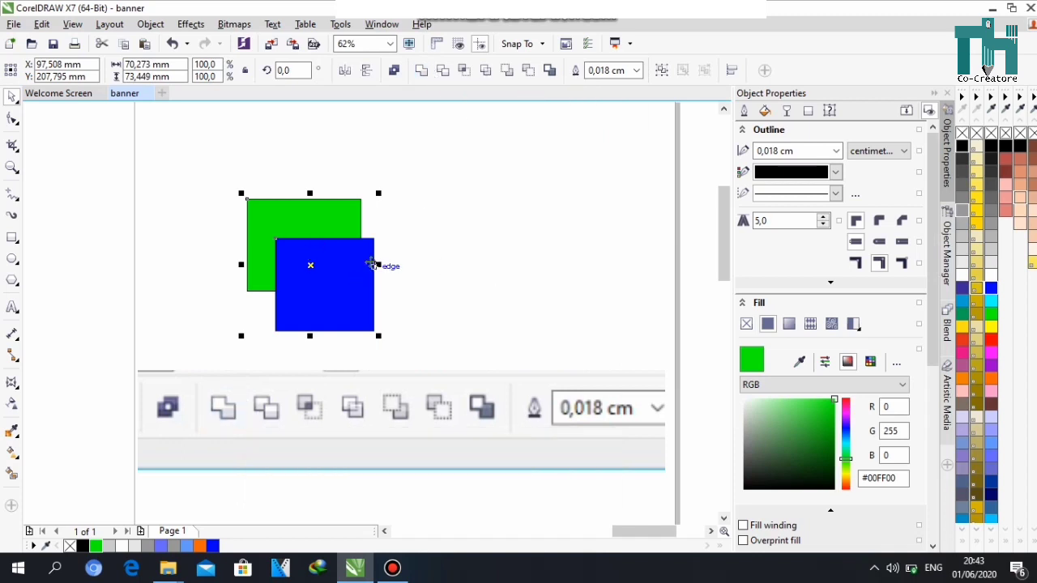
pyautogui.click(421, 71)
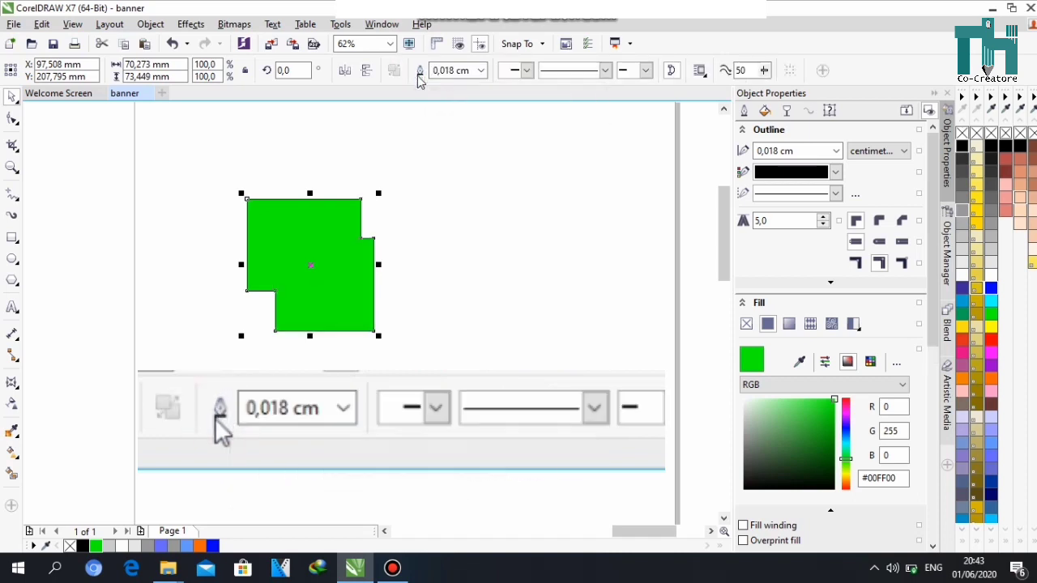
pyautogui.hotkey('ctrl', 'z')
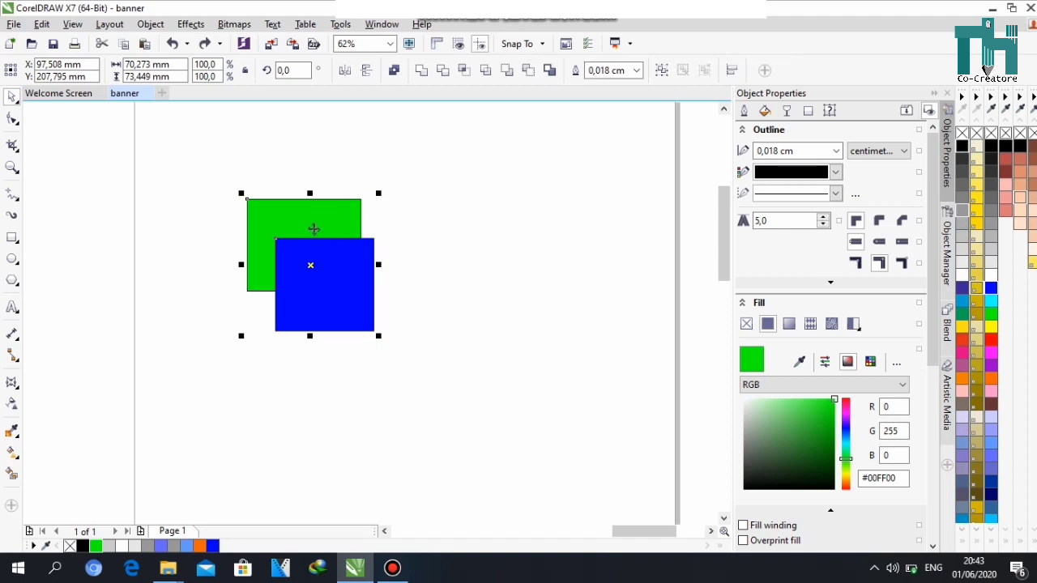
pyautogui.click(423, 290)
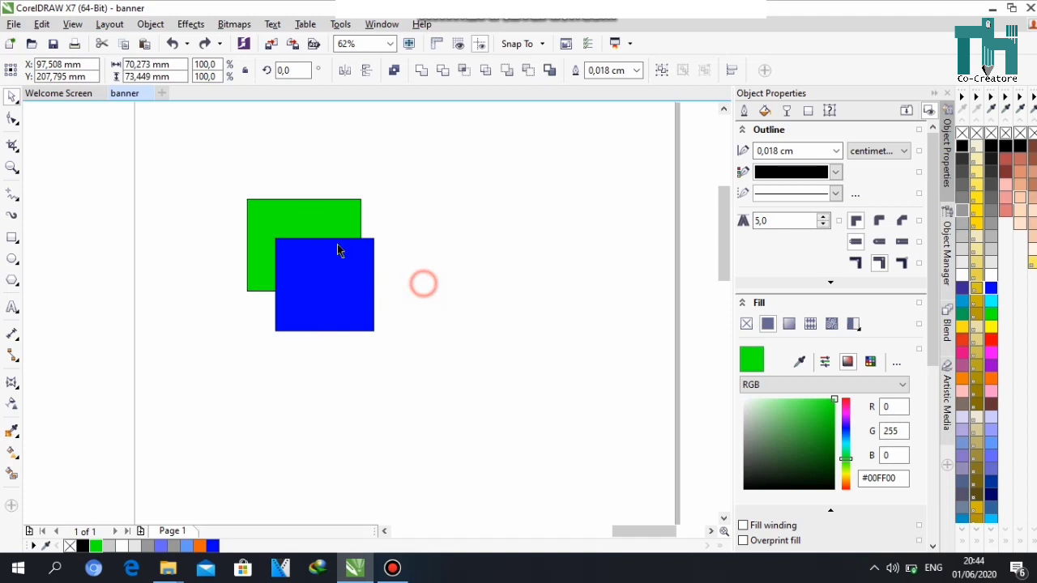
pyautogui.click(324, 208)
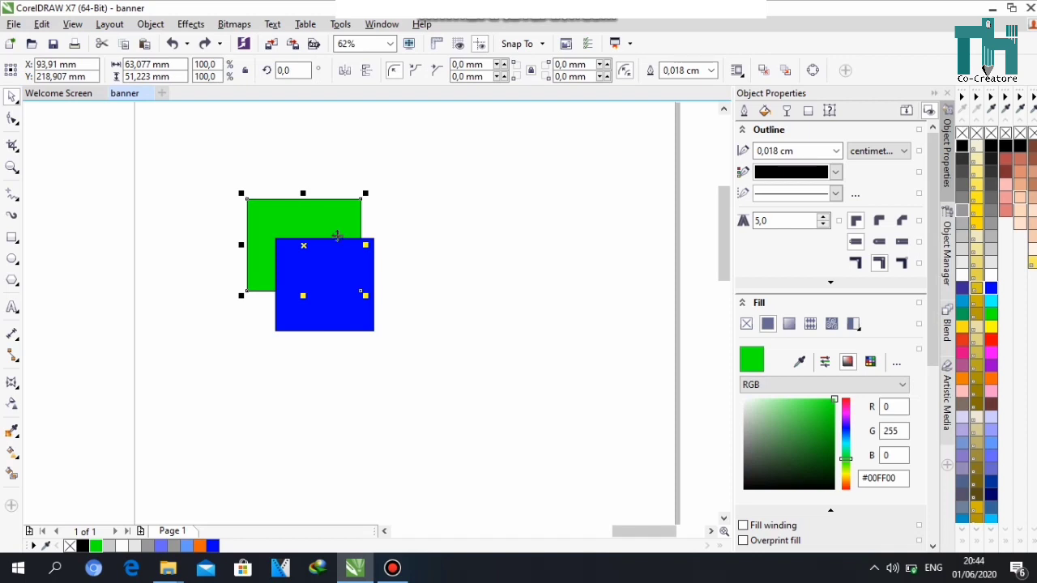
pyautogui.click(393, 316)
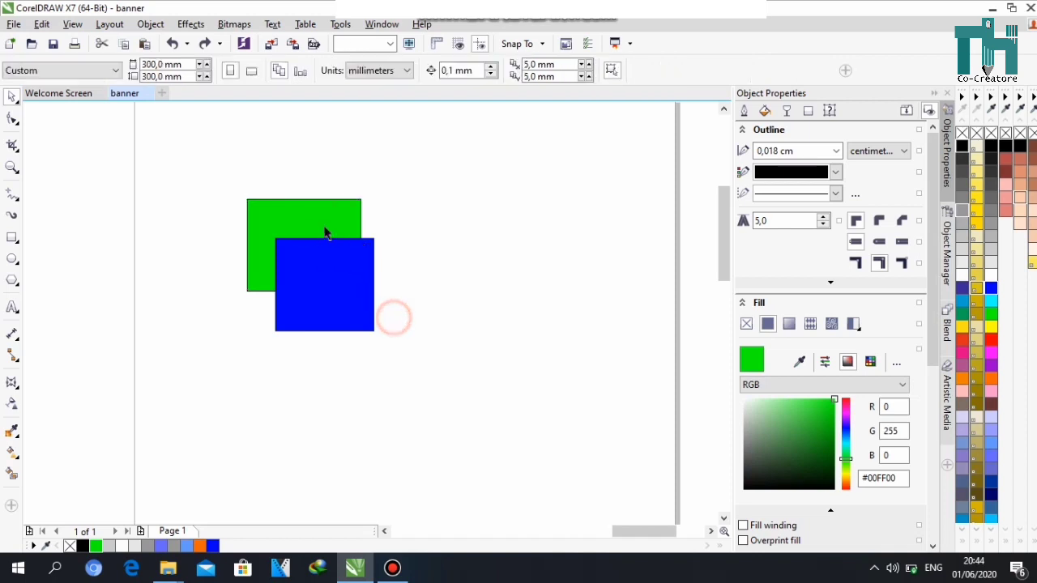
# - Weld the two rectangles with the blue one selected first and the green one last, and undo the weld
pyautogui.click(349, 294)
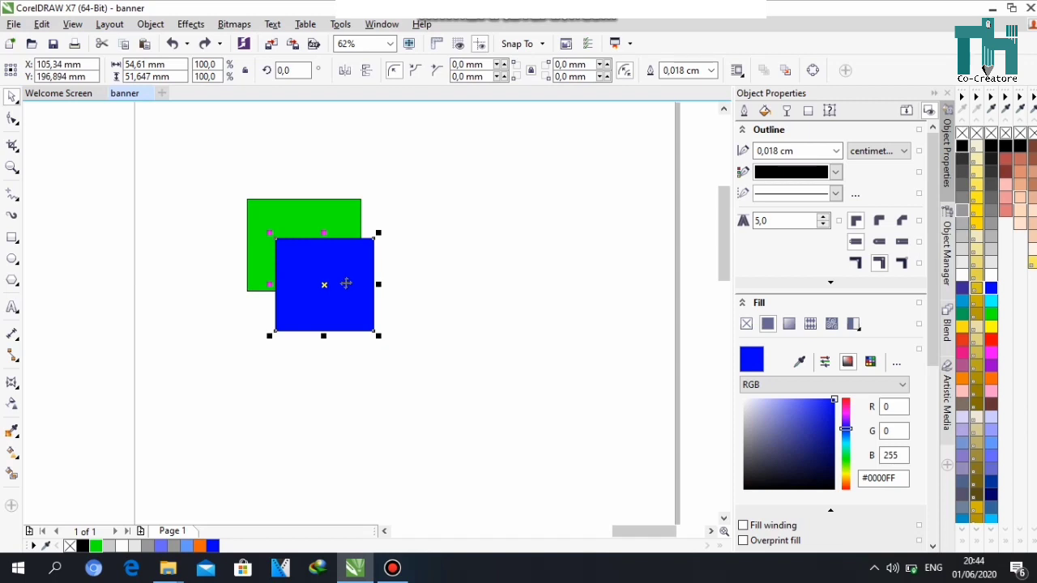
pyautogui.keyDown('shift'); pyautogui.click(334, 219); pyautogui.keyUp('shift')
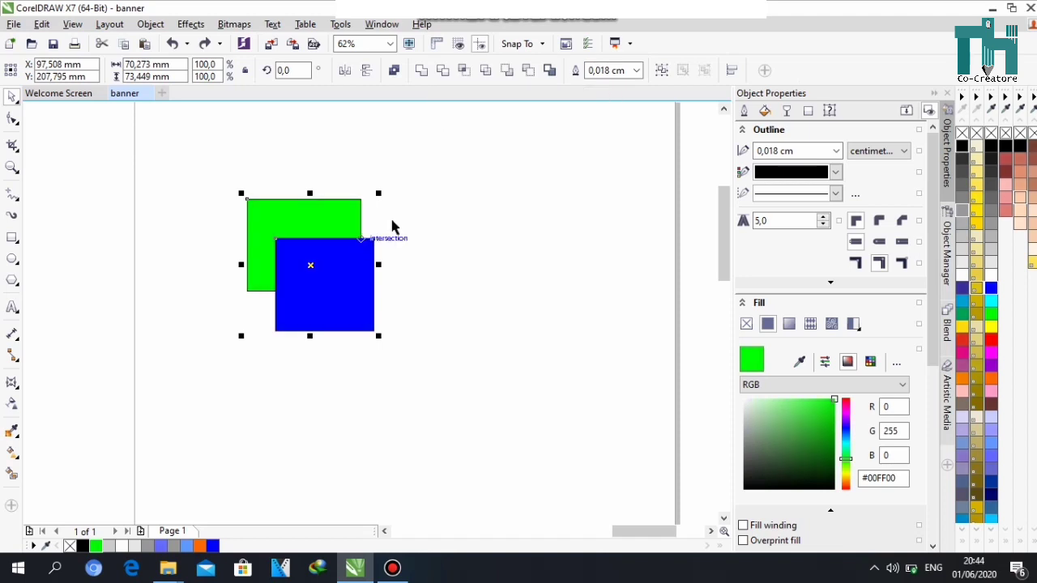
pyautogui.click(422, 71)
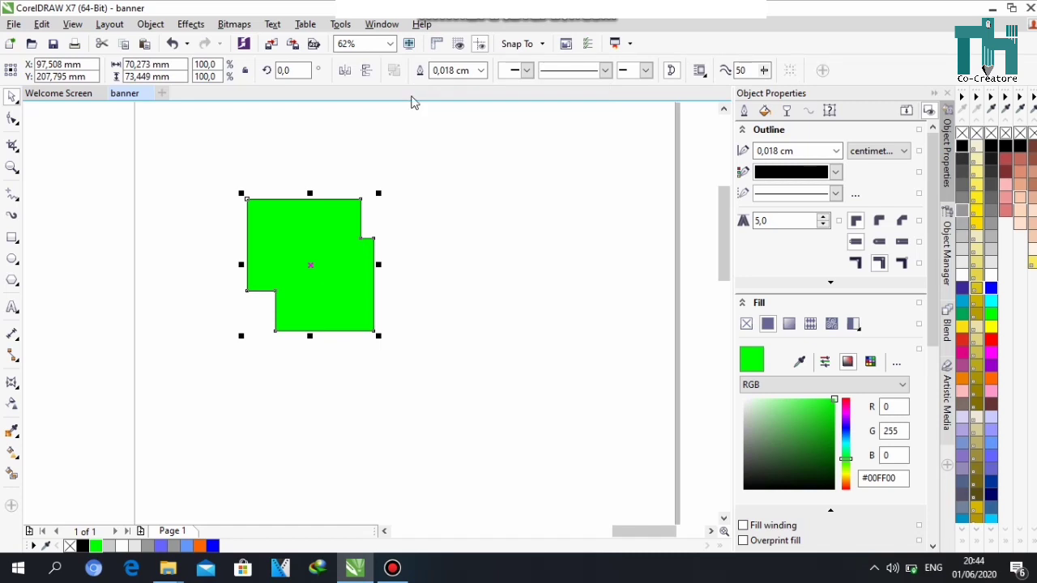
pyautogui.hotkey('ctrl', 'z')
pyautogui.click(407, 264)
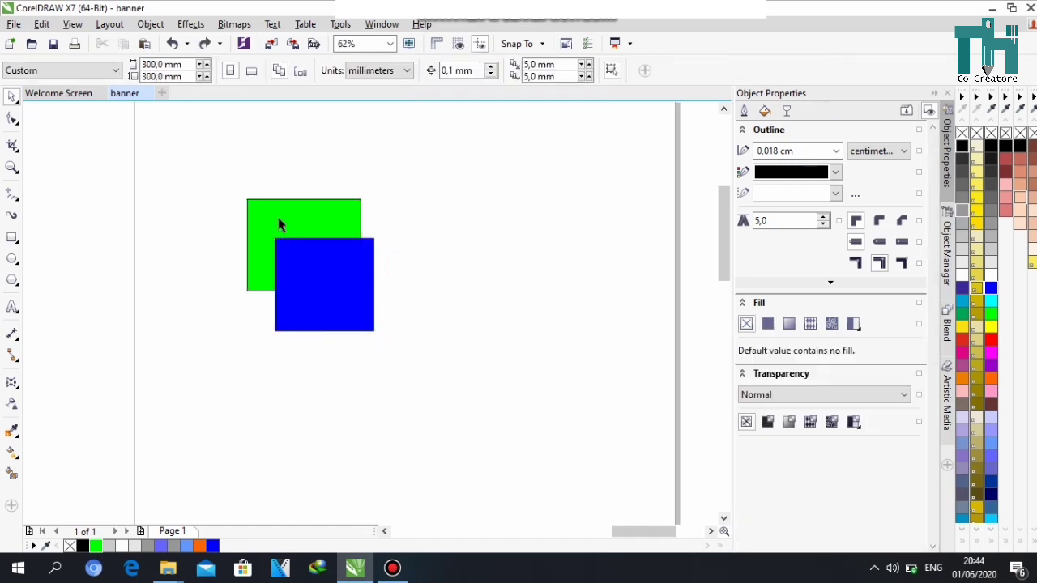
# - Weld the two rectangles with the green one selected first and the blue one last, and undo it
pyautogui.click(278, 217)
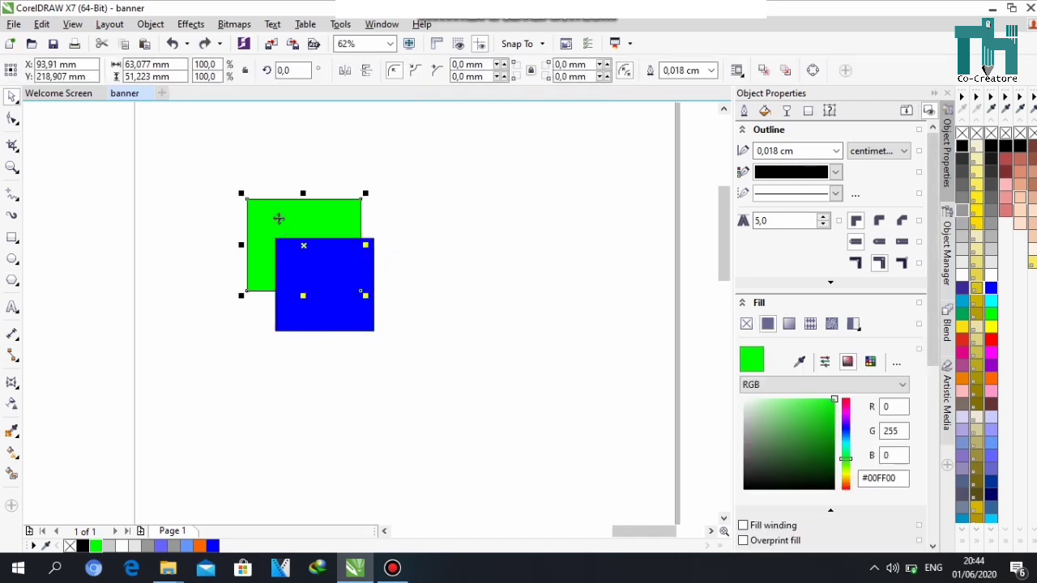
pyautogui.keyDown('shift'); pyautogui.click(349, 325); pyautogui.keyUp('shift')
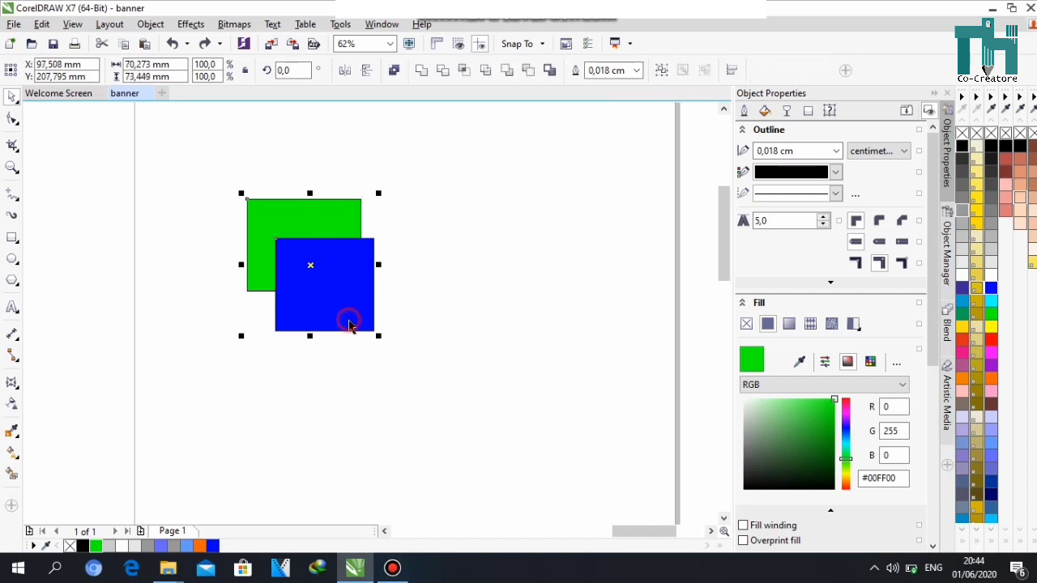
pyautogui.click(421, 72)
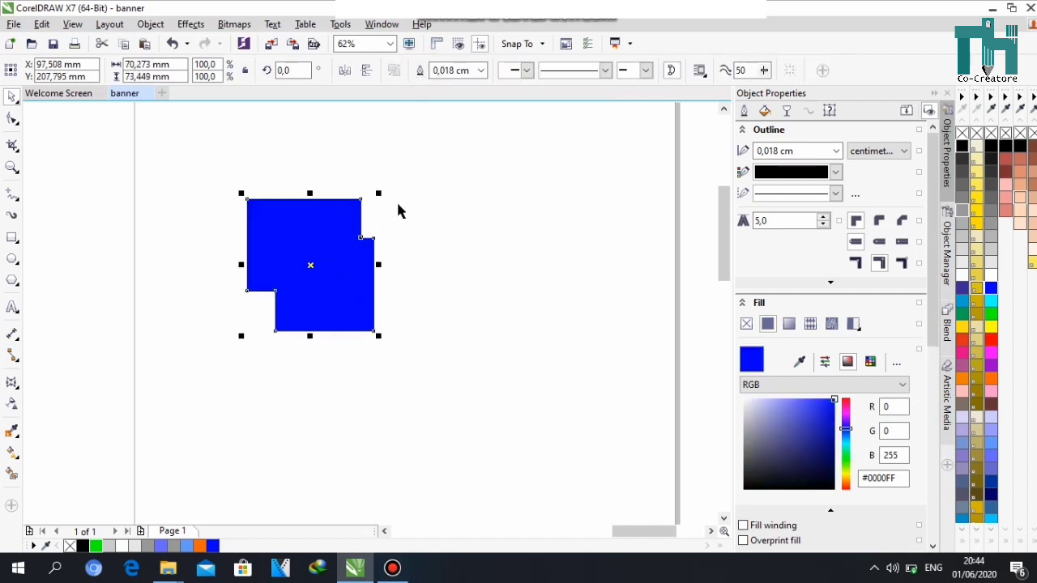
pyautogui.hotkey('ctrl', 'z')
pyautogui.click(398, 240)
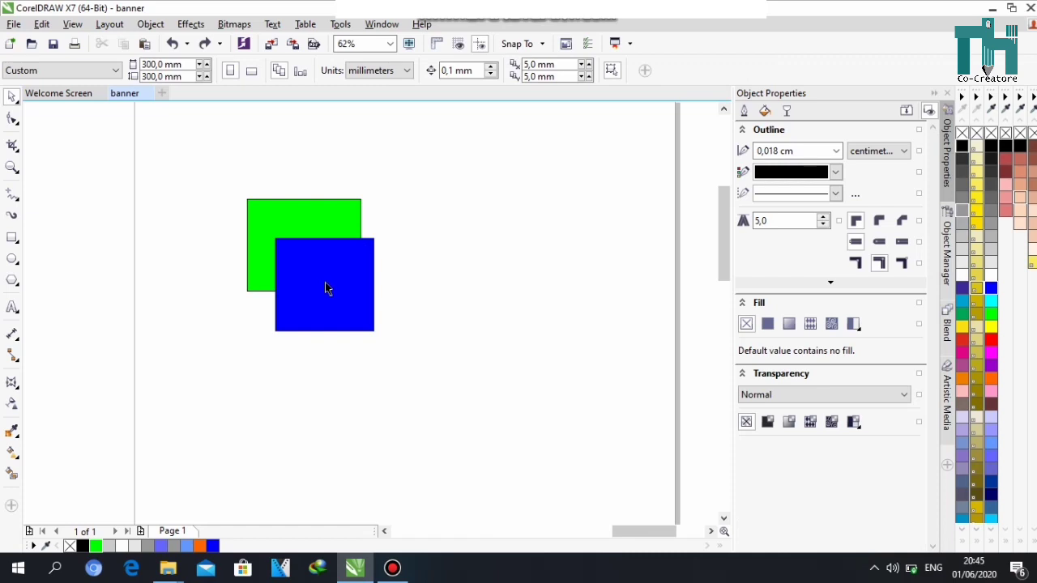
# - Move the blue rectangle slightly up and to the right, and use it to trim the green rectangle
pyautogui.moveTo(324, 281)
pyautogui.mouseDown()
pyautogui.moveTo(421, 289)
pyautogui.moveTo(418, 361)
pyautogui.moveTo(348, 284)
pyautogui.moveTo(336, 289)
pyautogui.mouseUp()
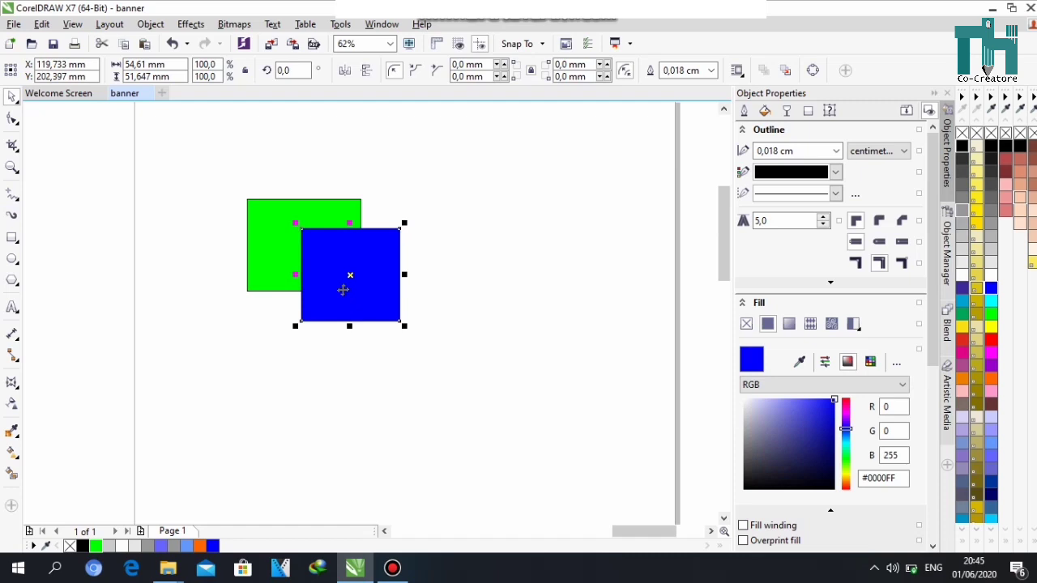
pyautogui.keyDown('shift'); pyautogui.click(278, 220); pyautogui.keyUp('shift')
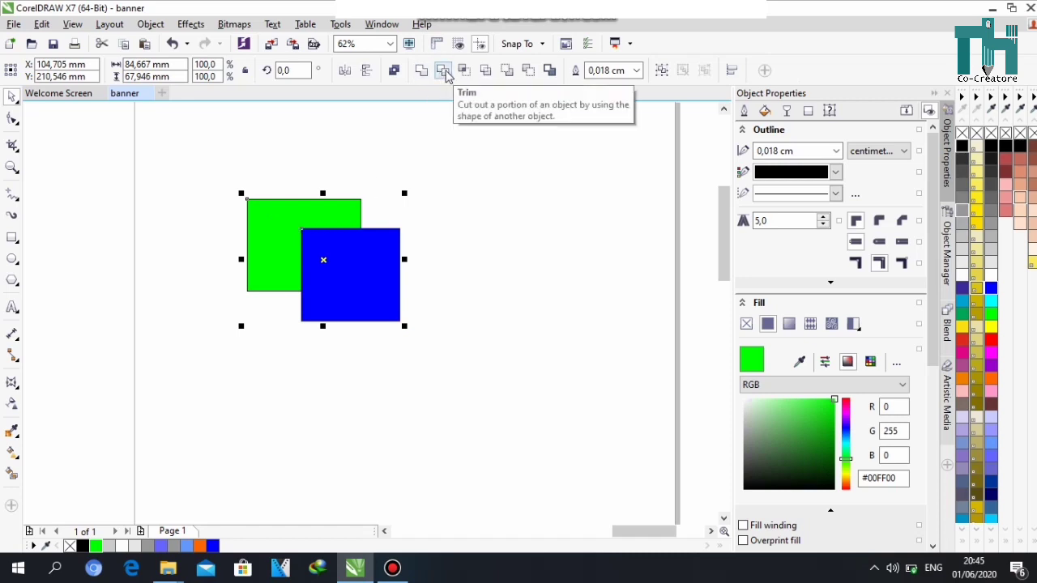
pyautogui.click(445, 71)
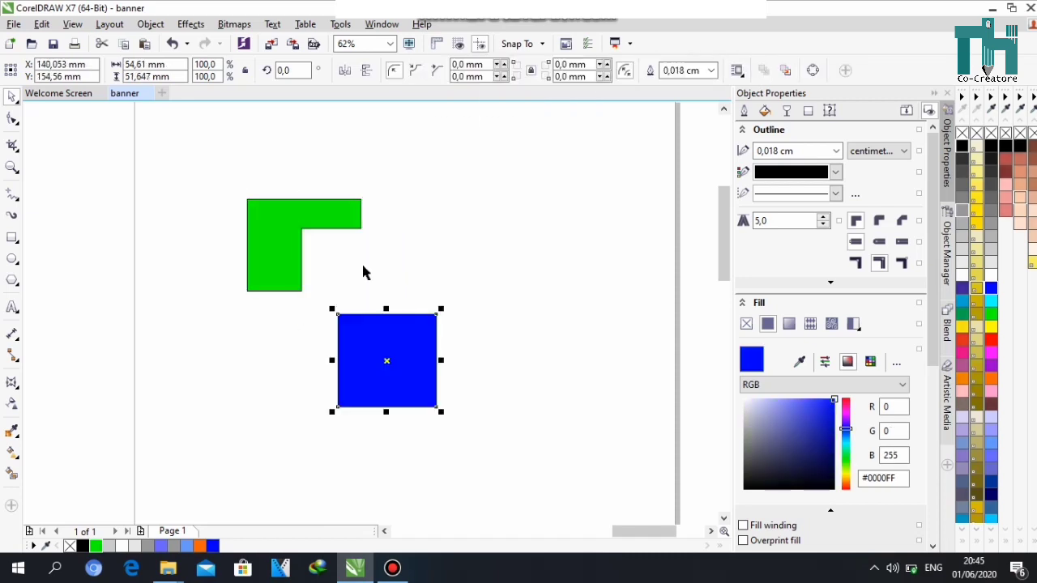
# - Undo the trim of the green rectangle and the blue rectangle's move away from it
pyautogui.hotkey('ctrl', 'z')
pyautogui.hotkey('ctrl', 'z')
pyautogui.click(475, 178)
# - Trim the blue rectangle with the green one by selecting green first and blue last, and undo the trim
pyautogui.click(292, 214)
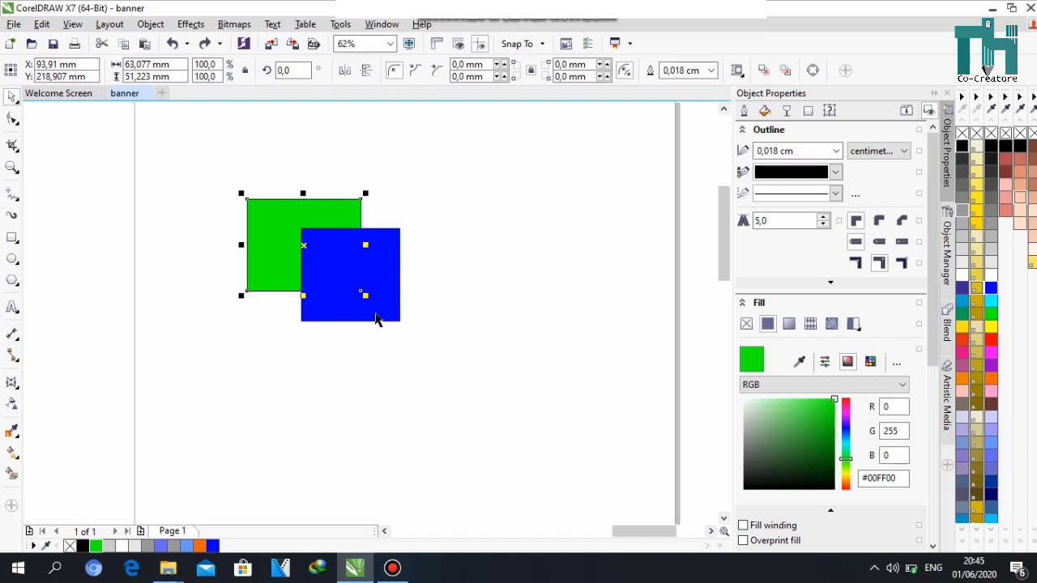
pyautogui.keyDown('shift'); pyautogui.click(385, 296); pyautogui.keyUp('shift')
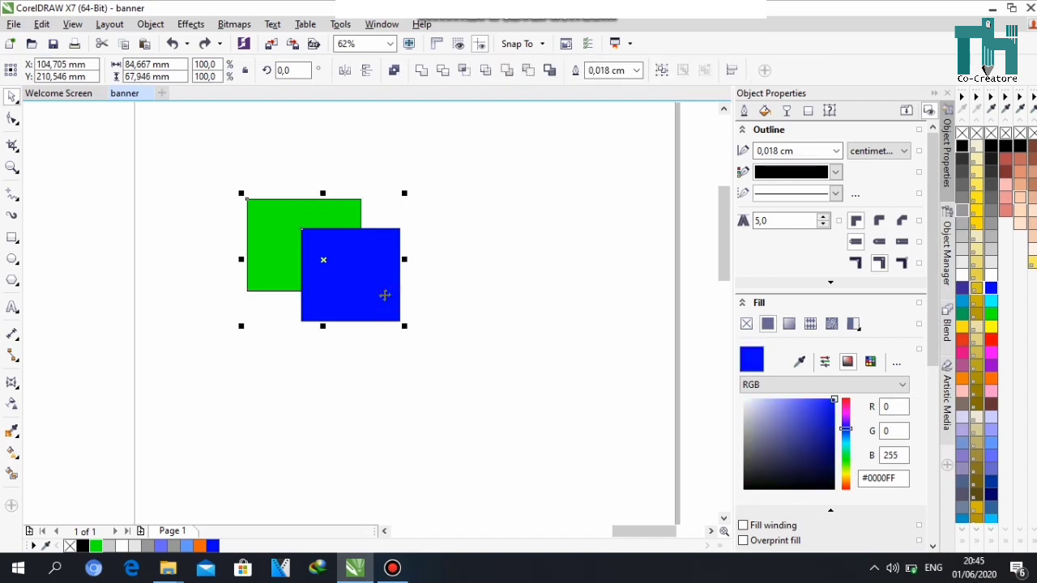
pyautogui.click(444, 71)
pyautogui.click(454, 329)
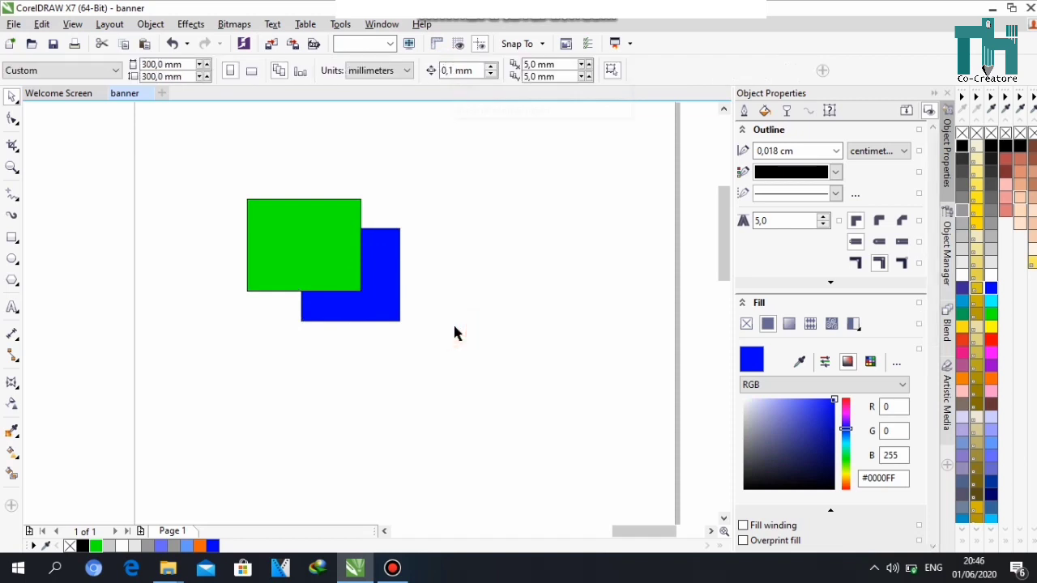
pyautogui.hotkey('ctrl', 'z')
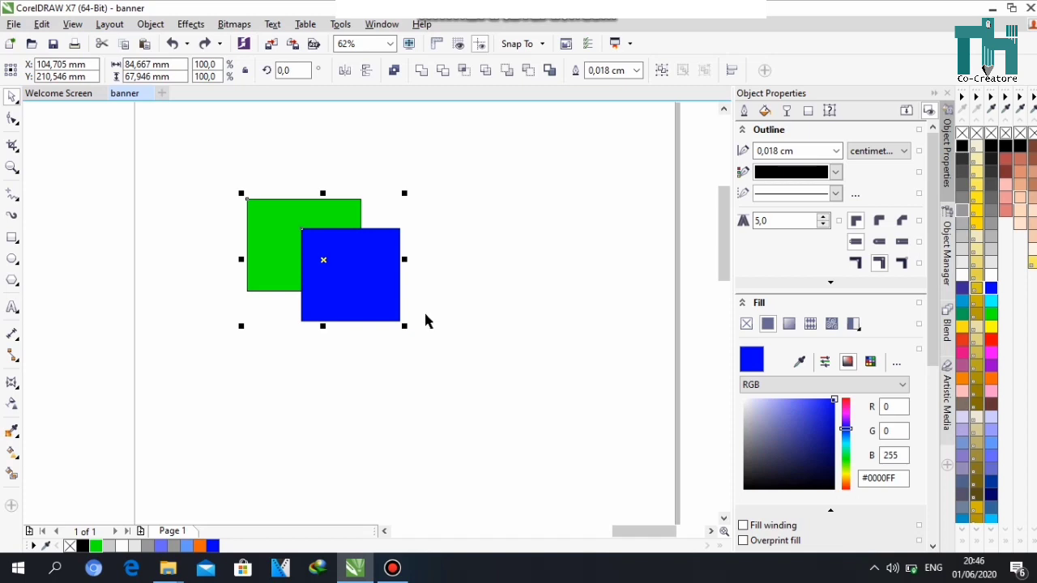
pyautogui.click(425, 321)
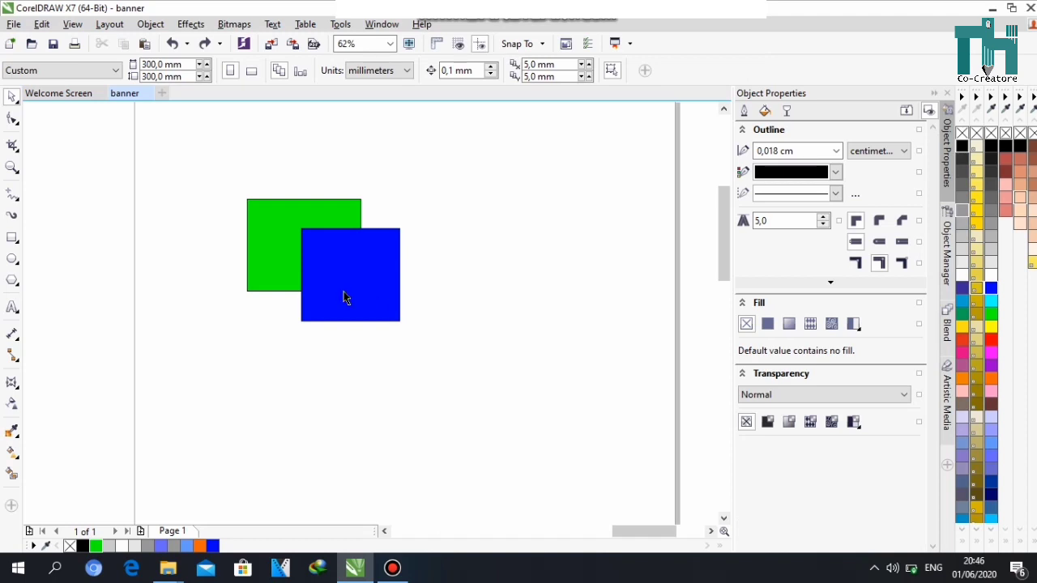
# - Reposition the blue rectangle over the green one's lower-right corner, centred at about X 123.75 mm, Y 200.07 mm
pyautogui.moveTo(322, 282); pyautogui.dragTo(363, 321)
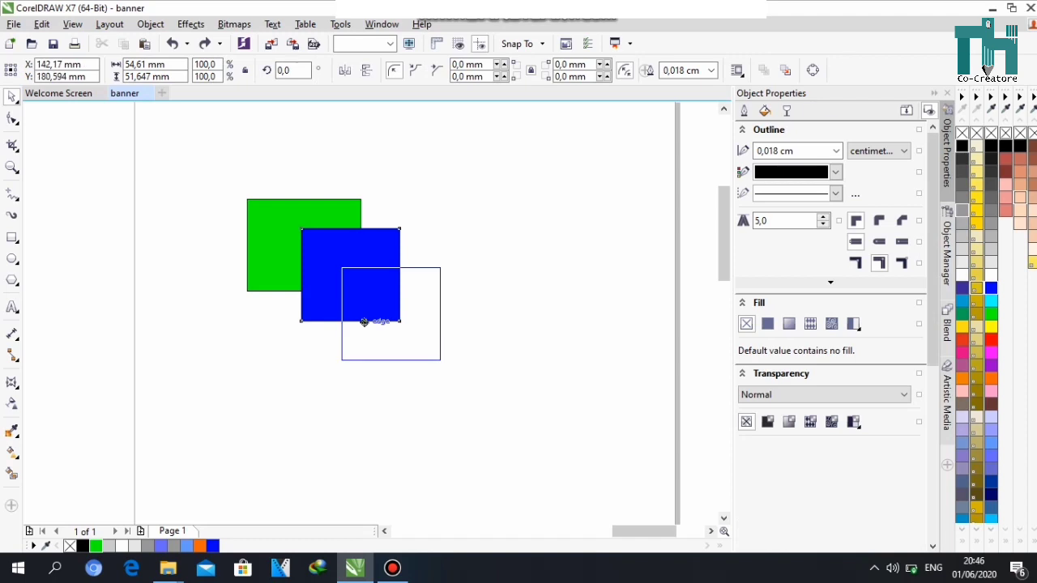
pyautogui.scroll(1, 322, 268)
pyautogui.moveTo(521, 435); pyautogui.dragTo(452, 366)
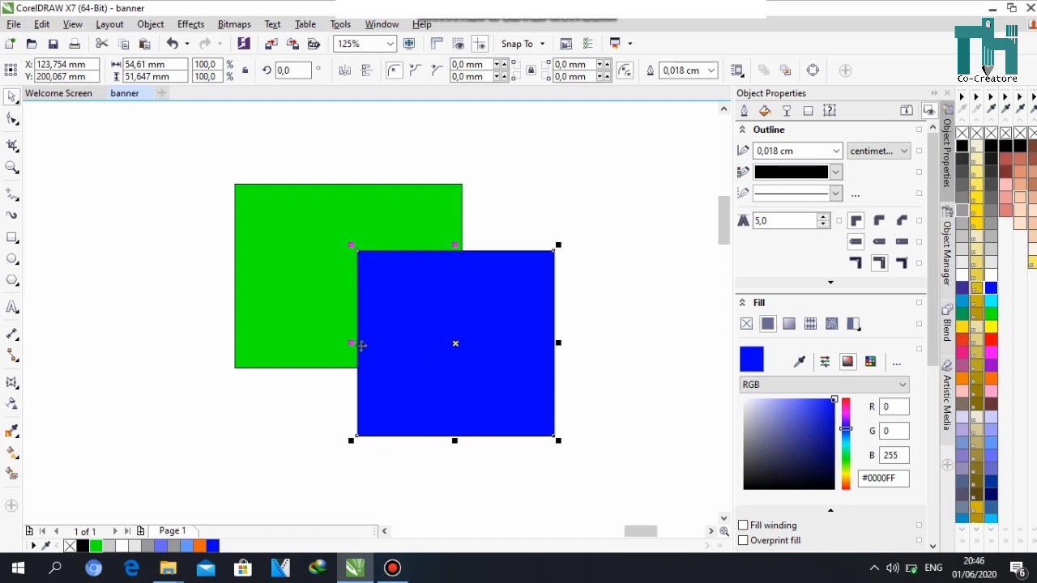
# - Intersect the green and blue rectangles, and move the blue rectangle and the overlap piece apart from the green one
pyautogui.moveTo(194, 155); pyautogui.dragTo(671, 495)
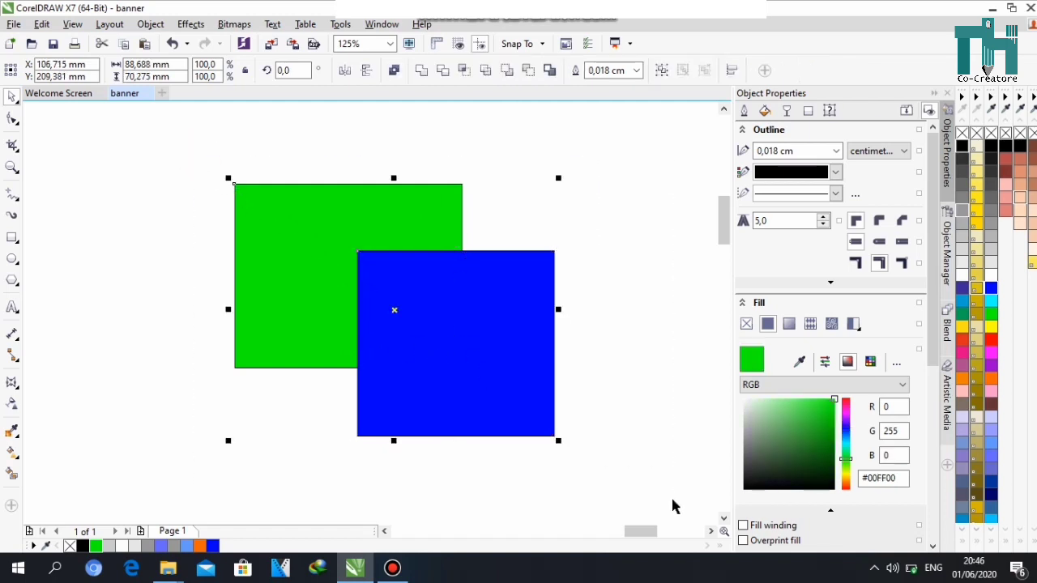
pyautogui.click(465, 71)
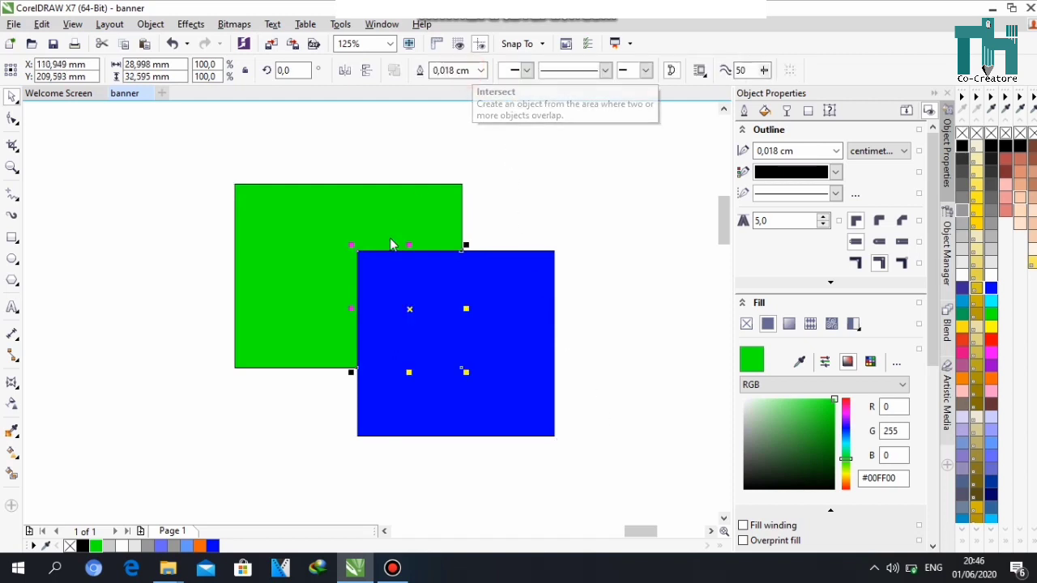
pyautogui.scroll(-2, 389, 237)
pyautogui.click(412, 282)
pyautogui.moveTo(412, 281); pyautogui.dragTo(433, 339)
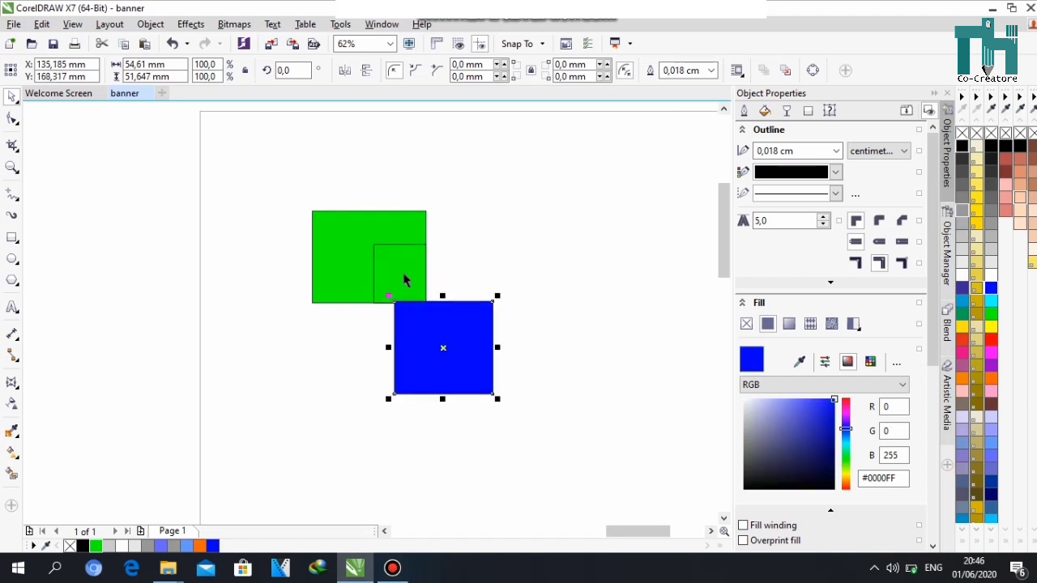
pyautogui.click(399, 263)
pyautogui.moveTo(398, 264); pyautogui.dragTo(501, 260)
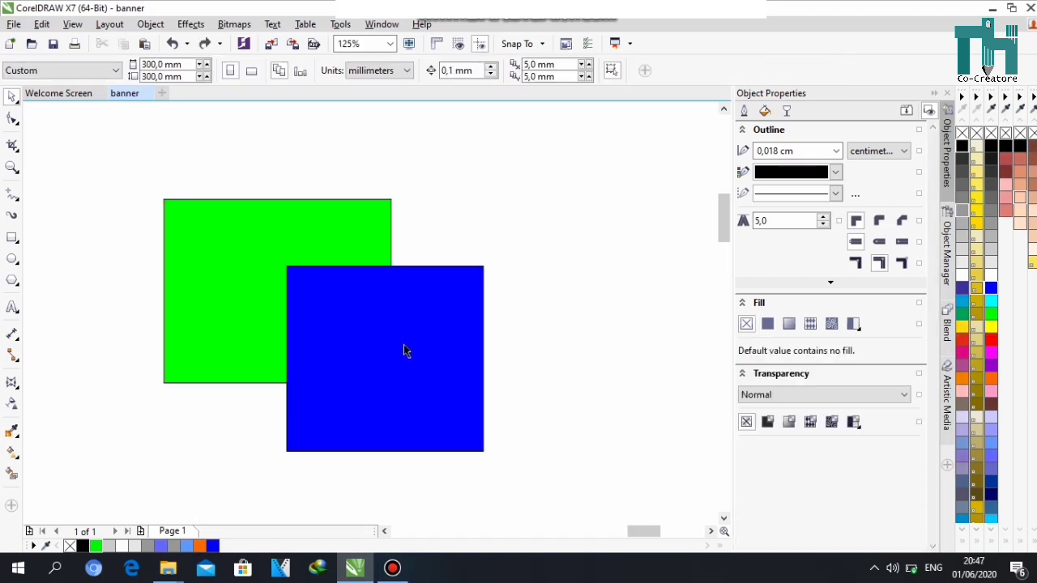
pyautogui.click(405, 349)
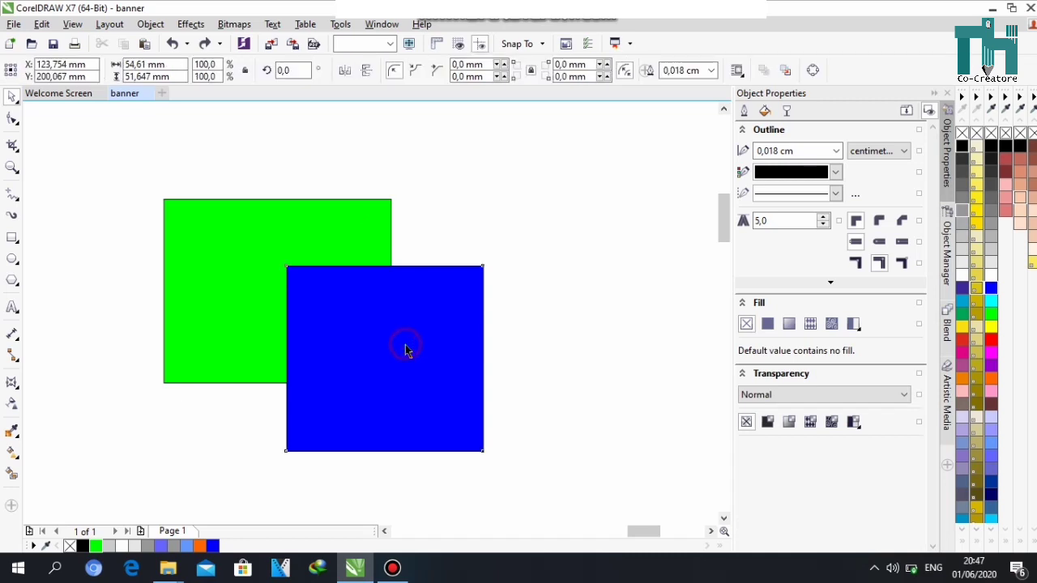
pyautogui.keyDown('shift'); pyautogui.click(329, 227); pyautogui.keyUp('shift')
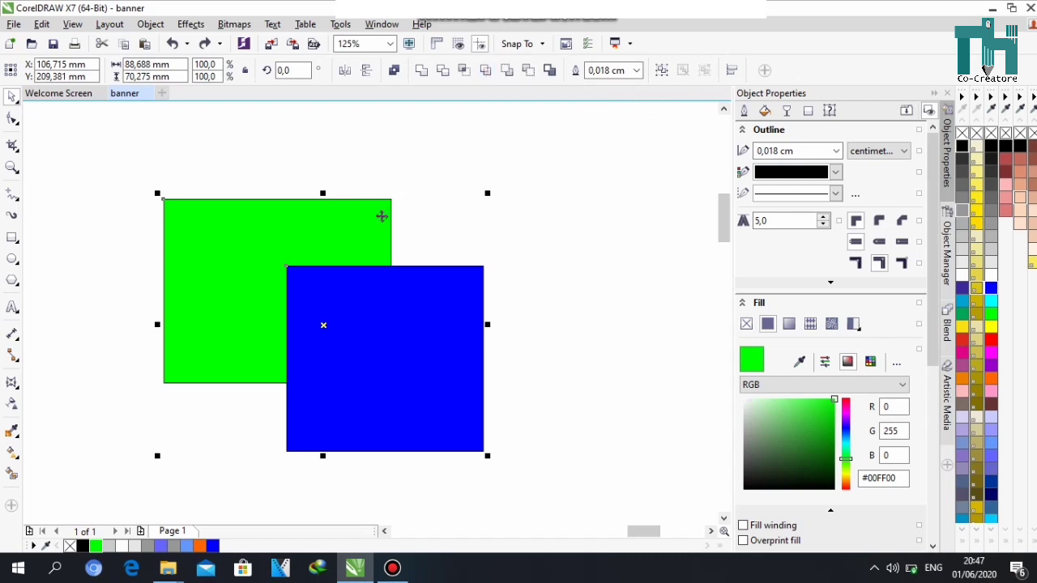
pyautogui.click(455, 203)
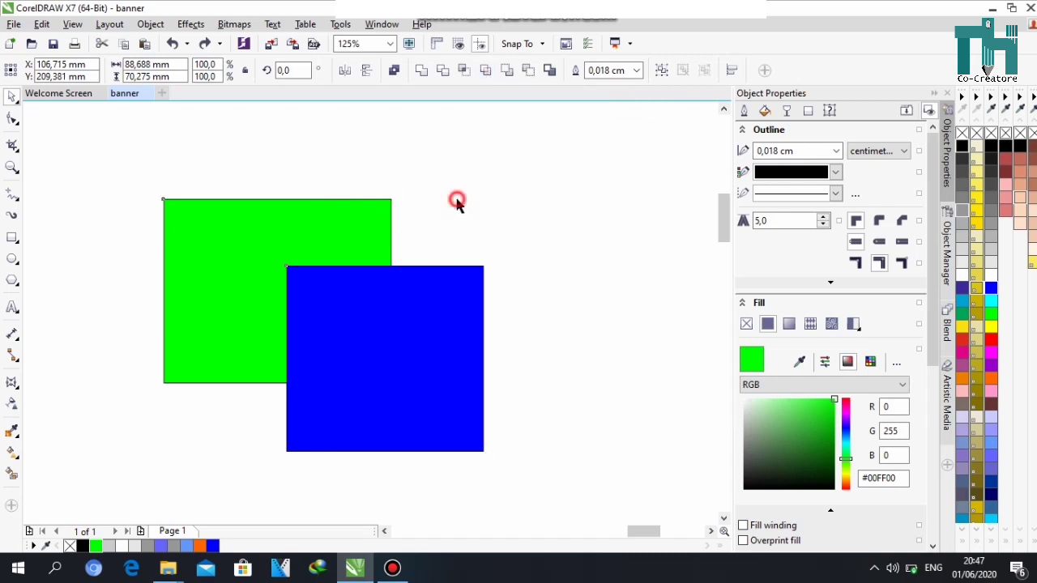
pyautogui.click(339, 337)
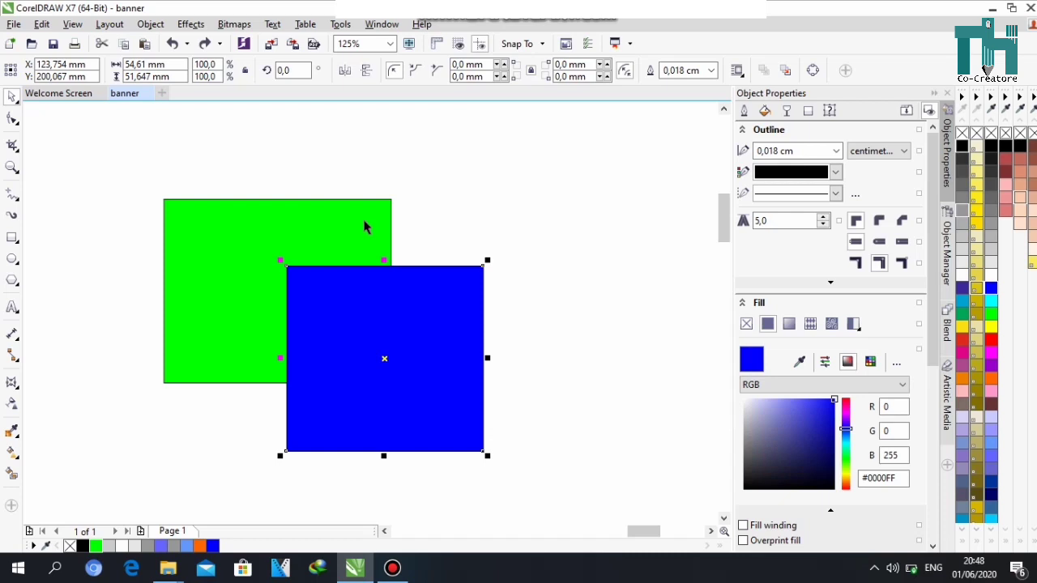
# - Apply Simplify to the overlapping green and blue rectangles, and select the blue rectangle alone
pyautogui.moveTo(126, 169); pyautogui.dragTo(489, 450)
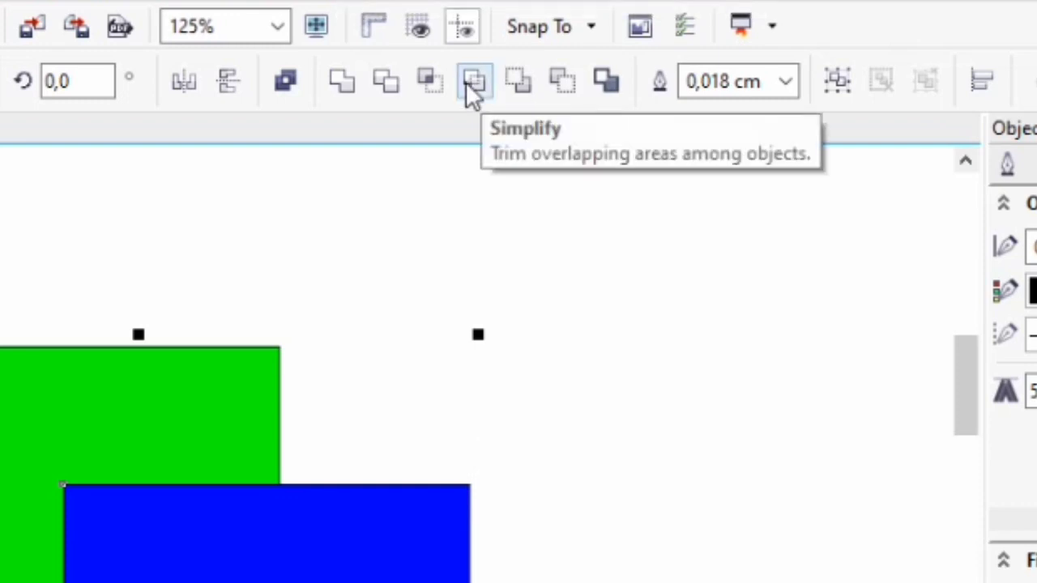
pyautogui.click(468, 84)
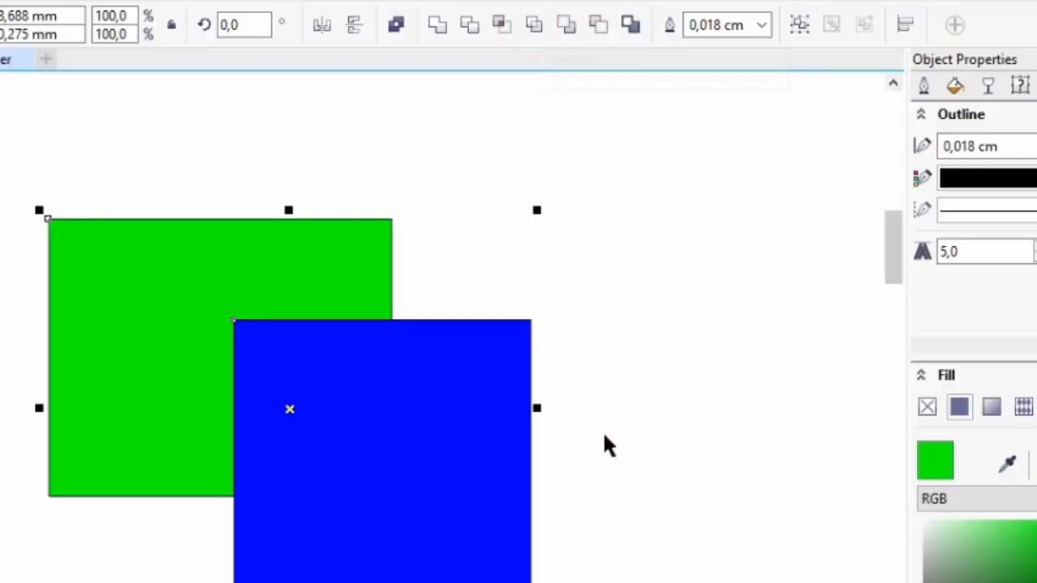
pyautogui.click(604, 435)
pyautogui.click(382, 390)
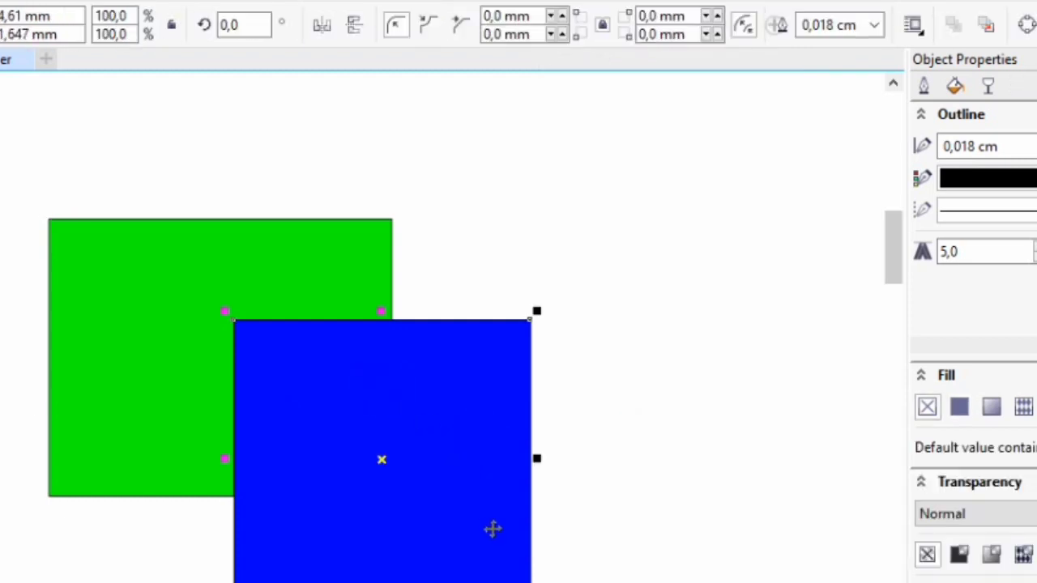
# - Move the blue rectangle away from the notched green shape, undo both that move and the Simplify, and clear the selection
pyautogui.moveTo(431, 448); pyautogui.dragTo(524, 553)
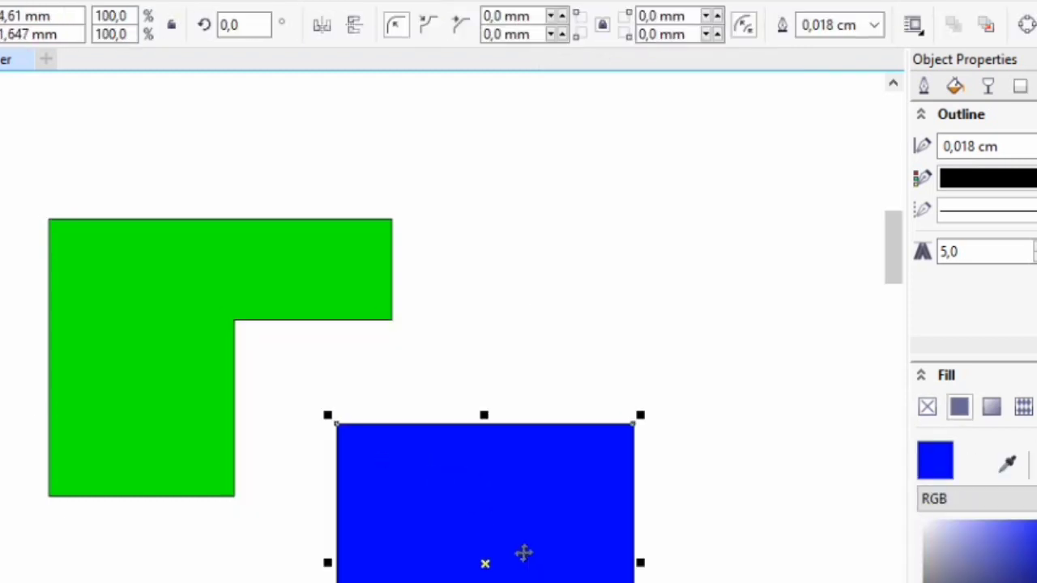
pyautogui.hotkey('ctrl', 'z')
pyautogui.hotkey('ctrl', 'z')
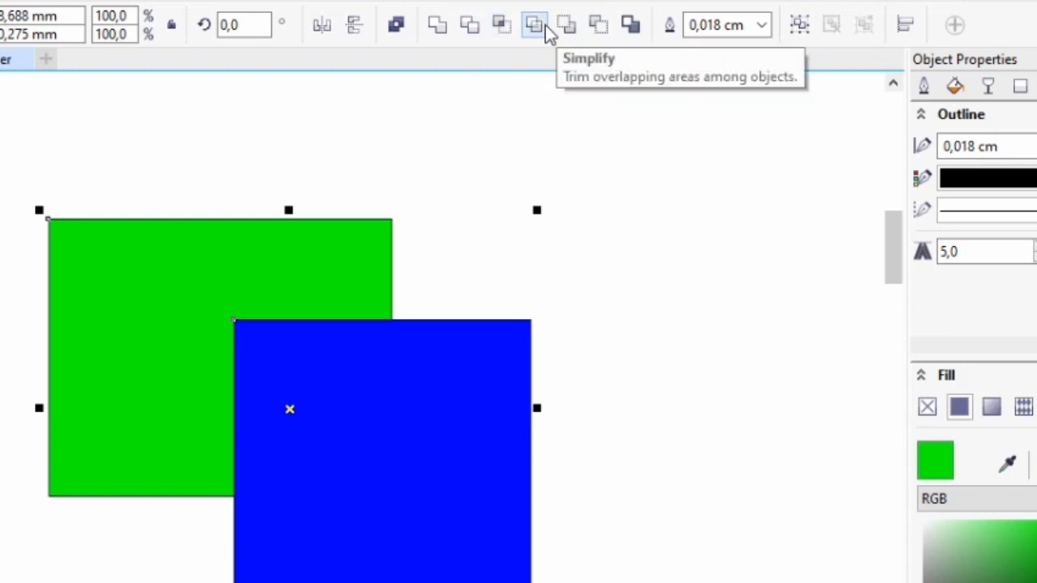
pyautogui.click(477, 173)
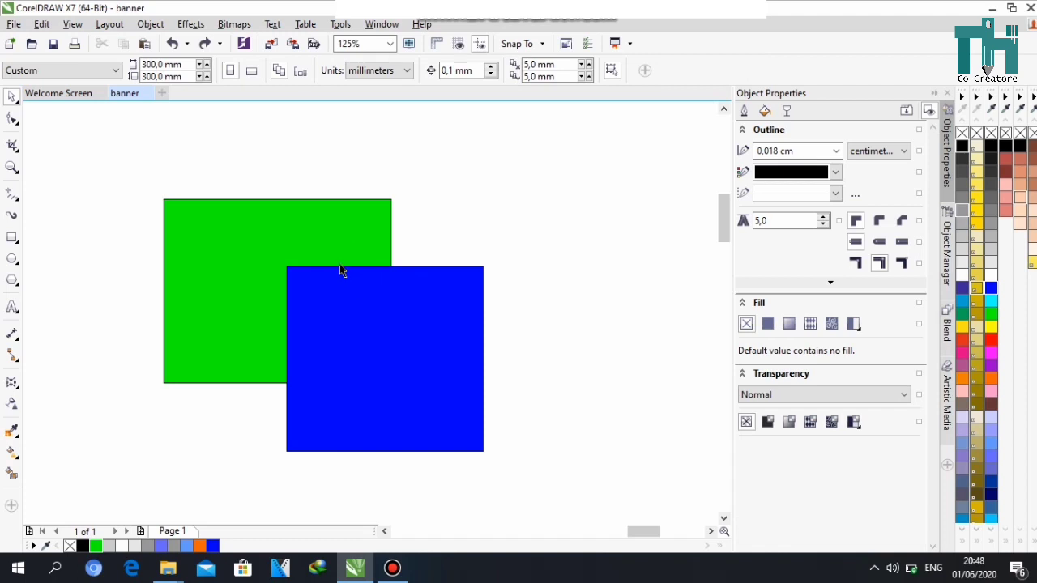
# - Shift the blue rectangle sideways so it is centred at about X 131.69 mm, Y 200.07 mm, still overlapping the green one
pyautogui.moveTo(145, 167); pyautogui.dragTo(569, 472)
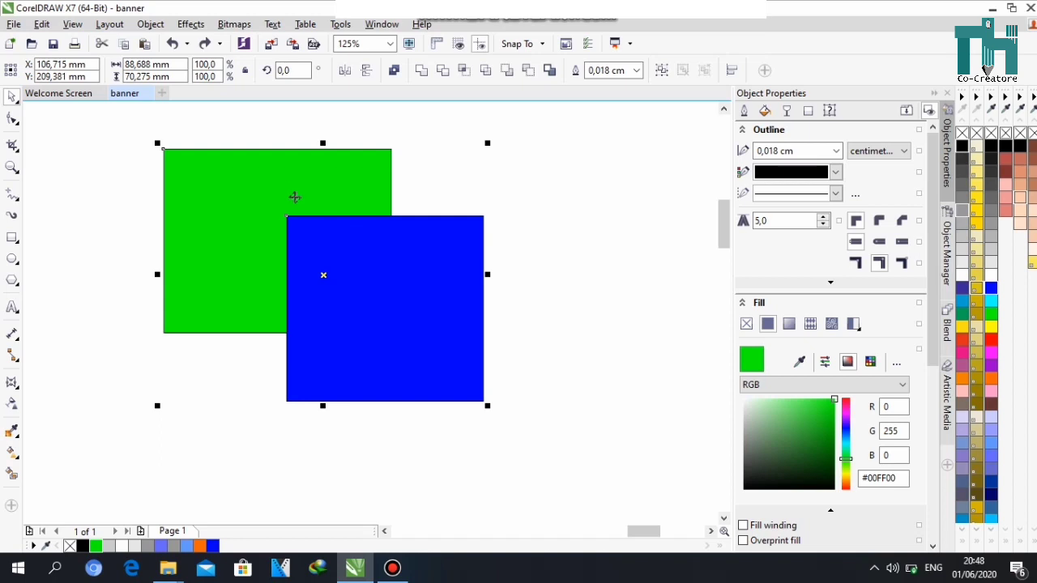
pyautogui.scroll(-2, 365, 353)
pyautogui.scroll(2, 330, 242)
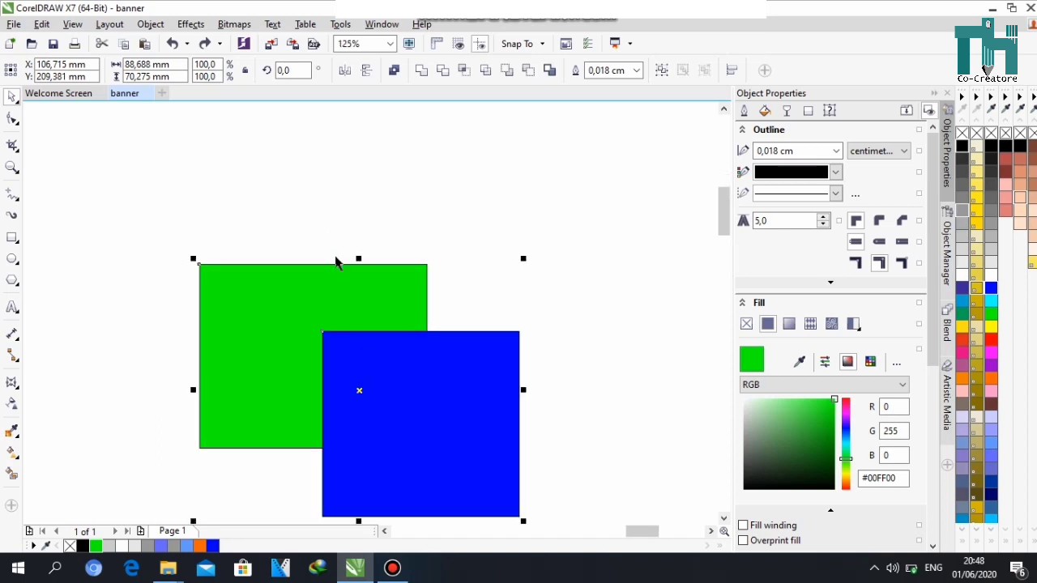
pyautogui.scroll(-2, 179, 227)
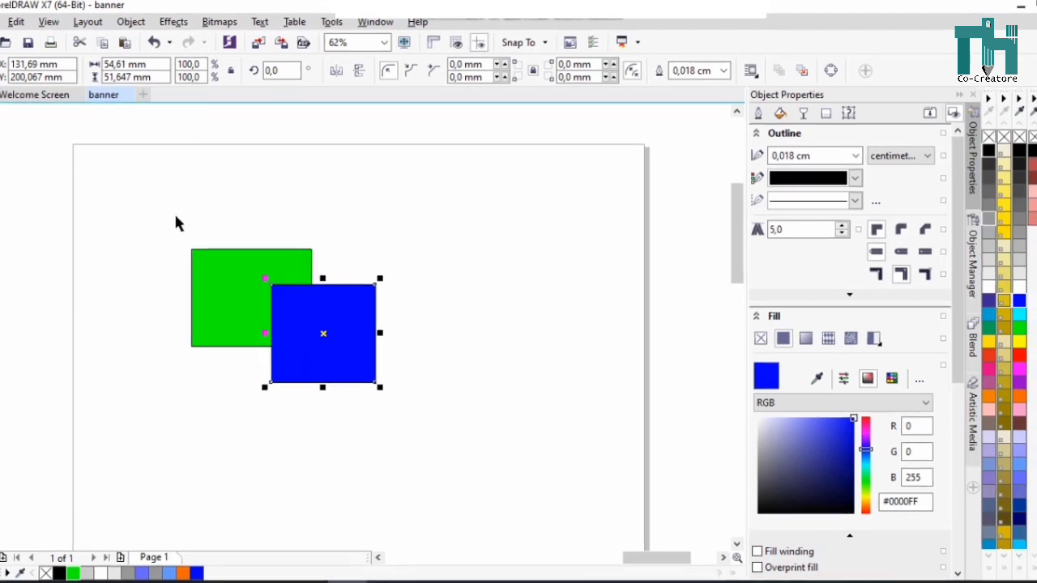
pyautogui.click(168, 214)
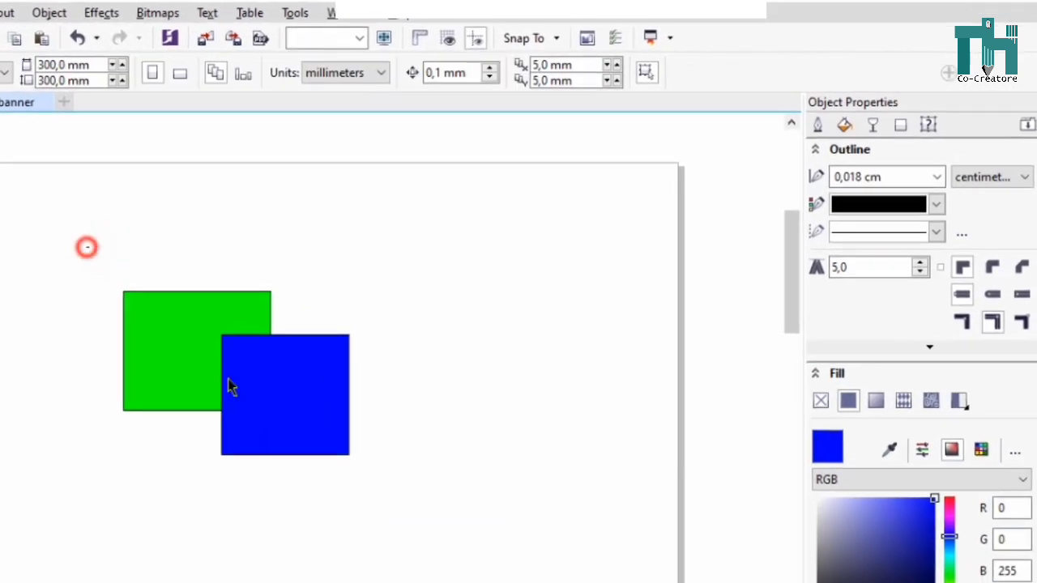
# - Select both rectangles, apply Front Minus Back to them, and undo the operation
pyautogui.moveTo(87, 247); pyautogui.dragTo(409, 487)
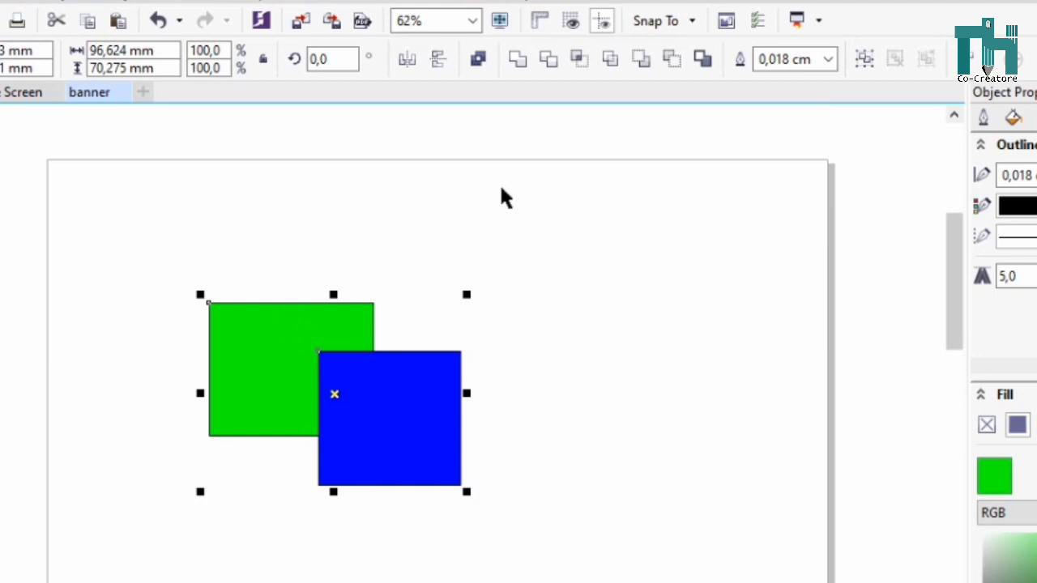
pyautogui.click(643, 72)
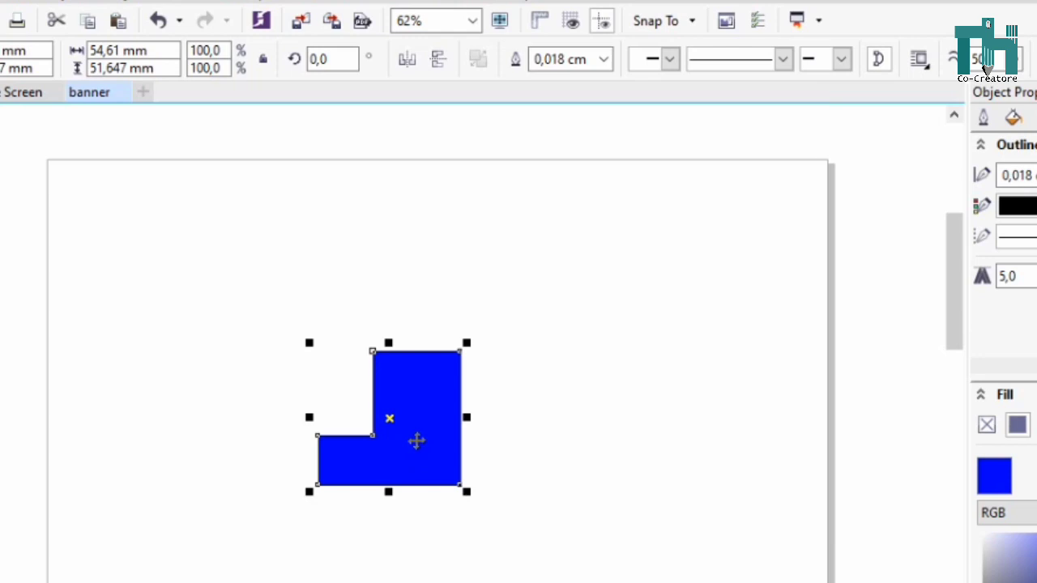
pyautogui.hotkey('ctrl', 'z')
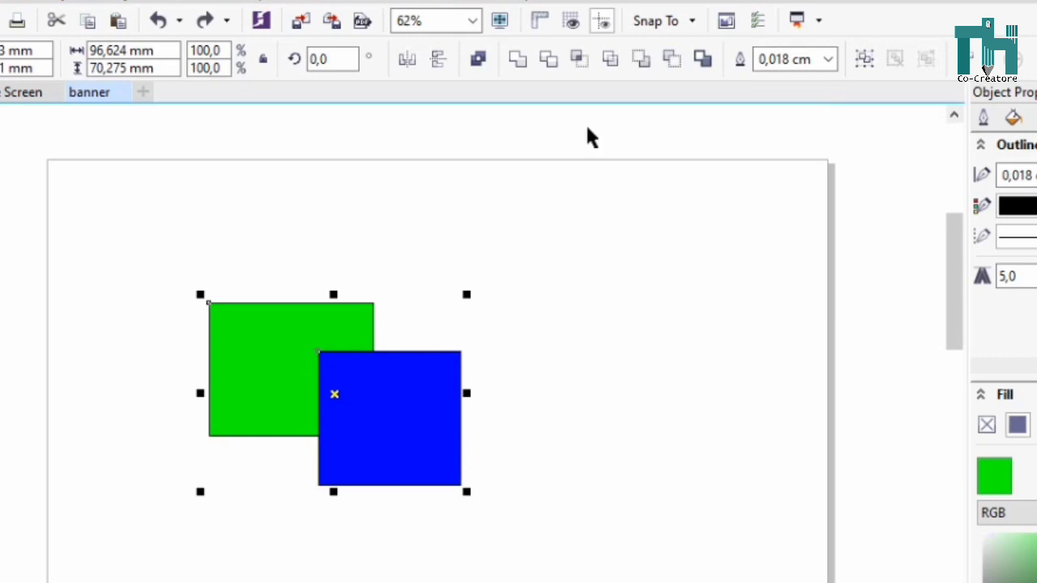
# - Apply Back Minus Front to the two rectangles, undo the operation, and clear the selection
pyautogui.click(673, 59)
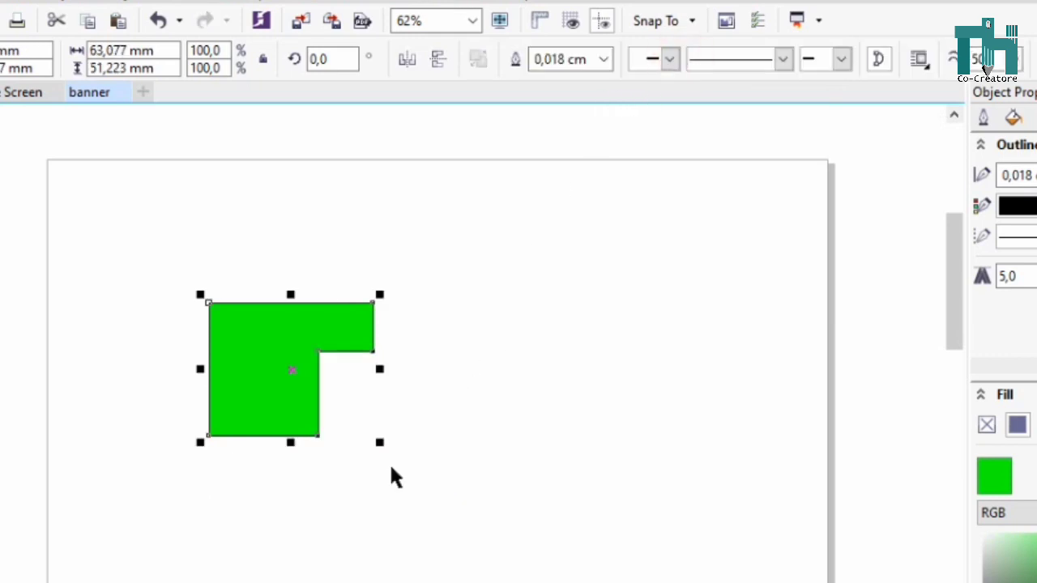
pyautogui.hotkey('ctrl', 'z')
pyautogui.click(491, 445)
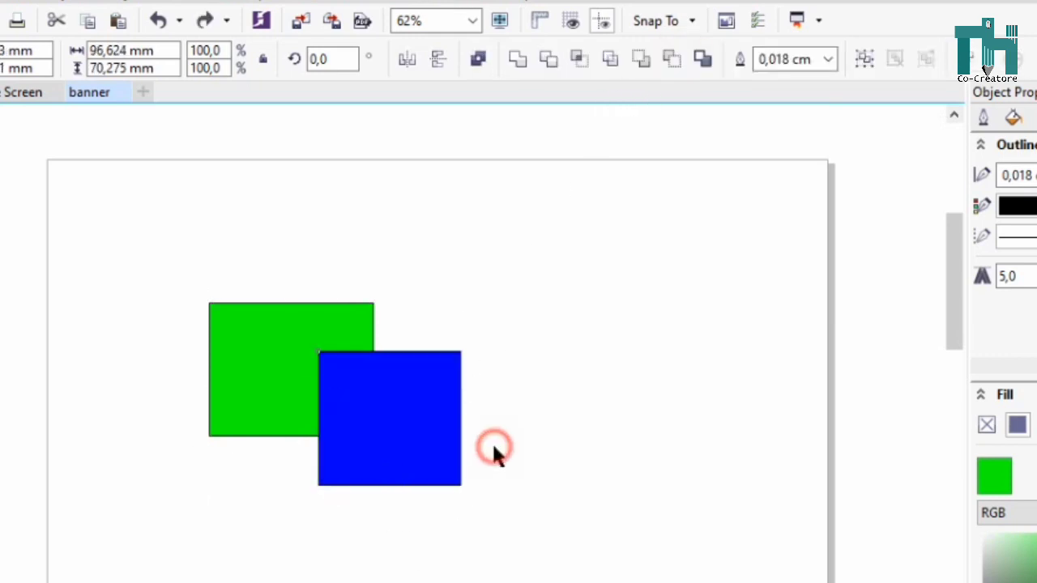
# - Weld the green and blue rectangles, move the welded shape, and undo both the move and the weld
pyautogui.moveTo(145, 259); pyautogui.dragTo(620, 558)
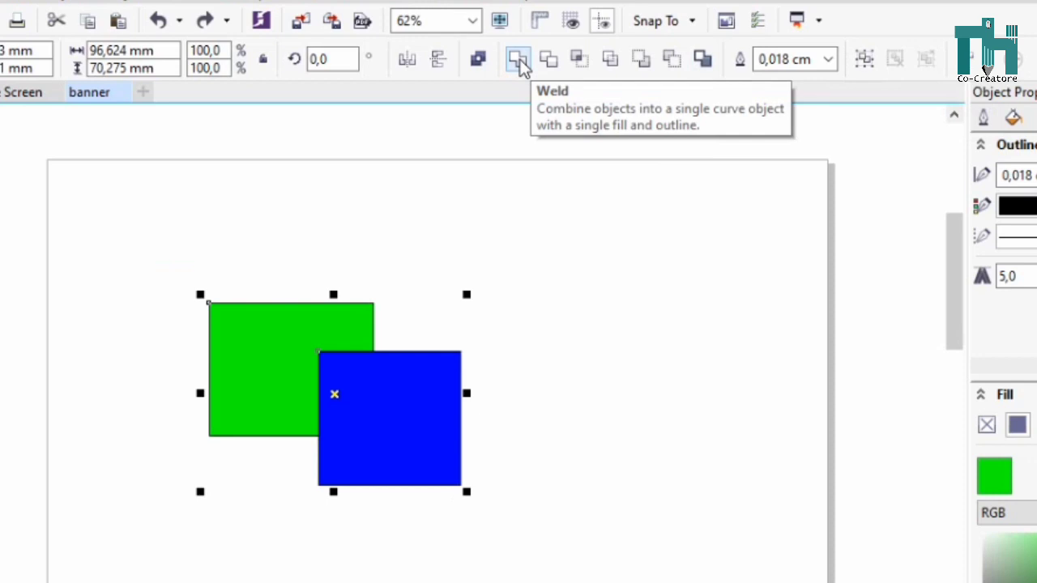
pyautogui.click(518, 61)
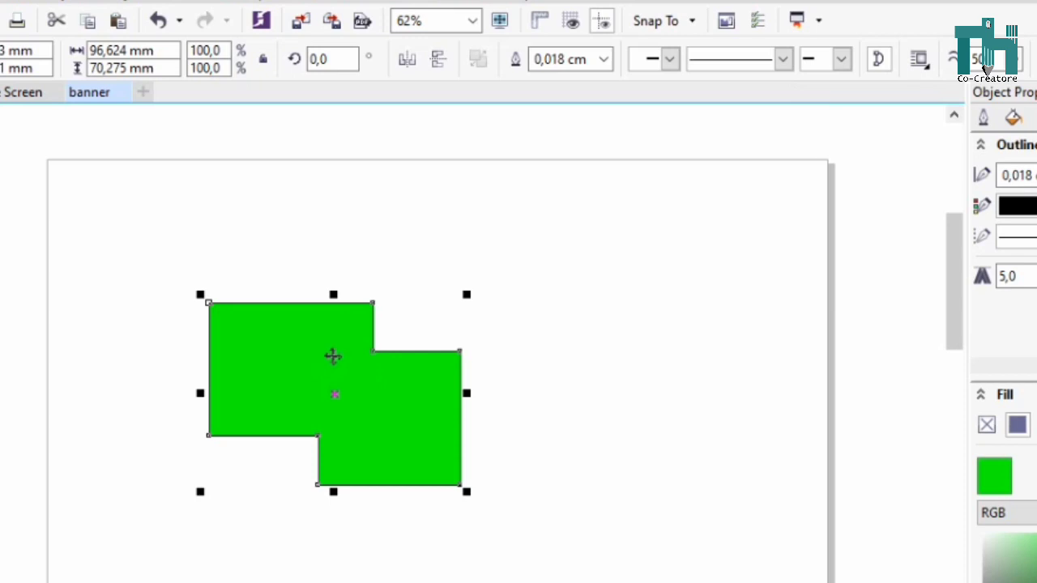
pyautogui.moveTo(345, 340); pyautogui.dragTo(274, 381)
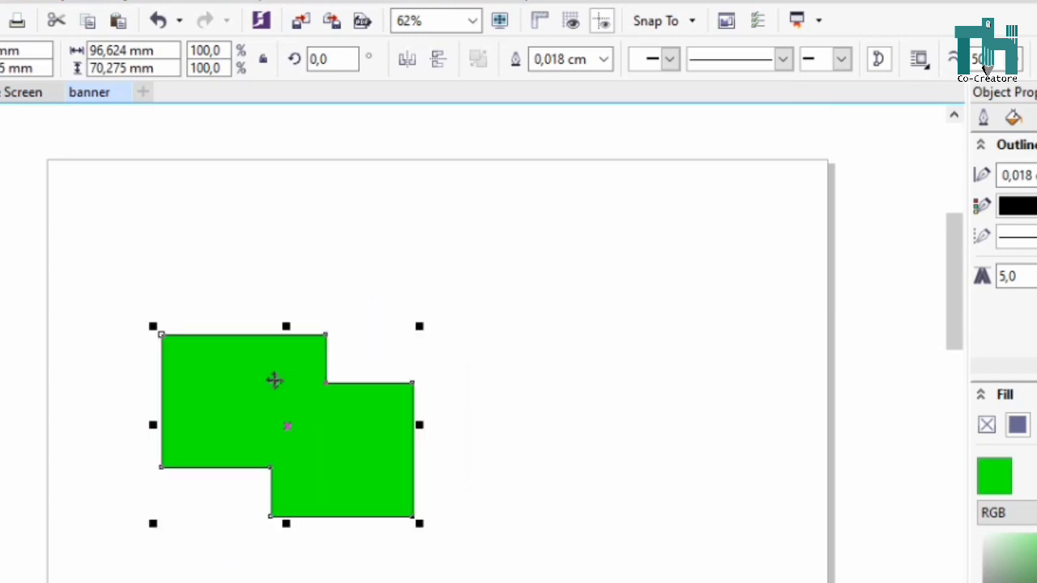
pyautogui.hotkey('ctrl', 'z')
pyautogui.hotkey('ctrl', 'z')
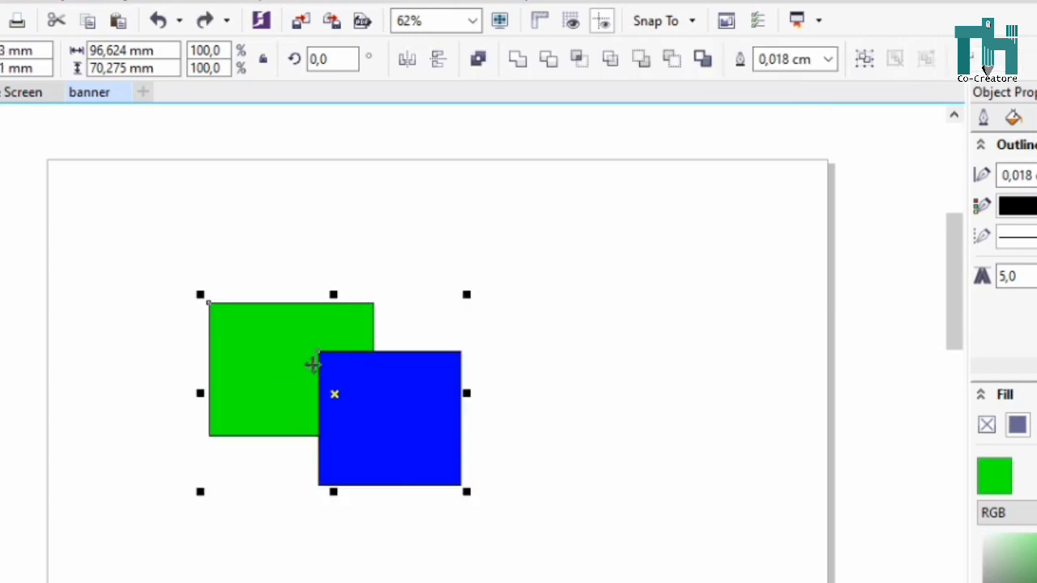
# - Create a boundary around the two rectangles, and move the green rectangle and the boundary outline apart from the blue one
pyautogui.click(703, 60)
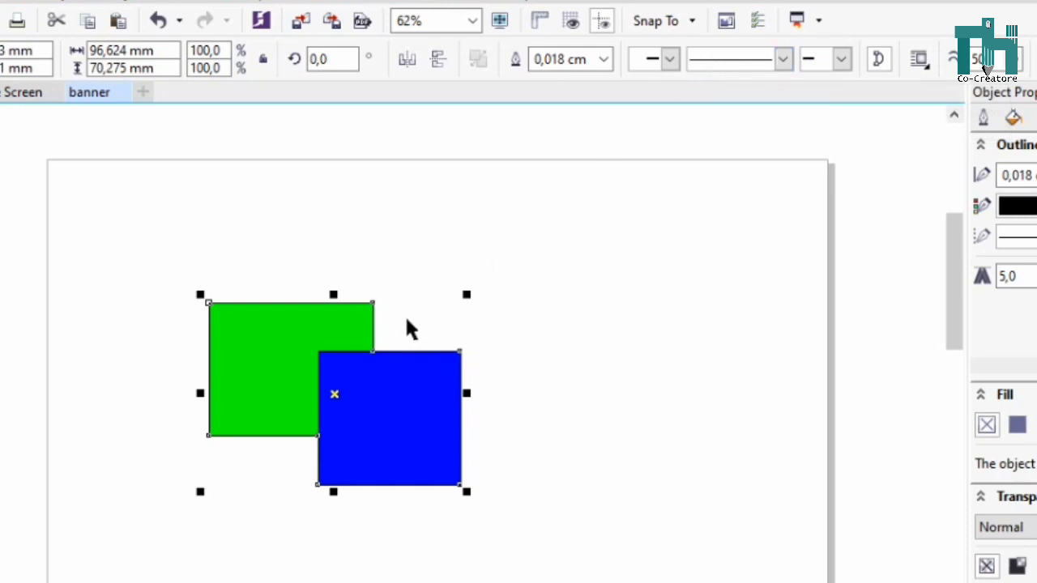
pyautogui.moveTo(370, 397); pyautogui.dragTo(583, 313)
pyautogui.click(367, 425)
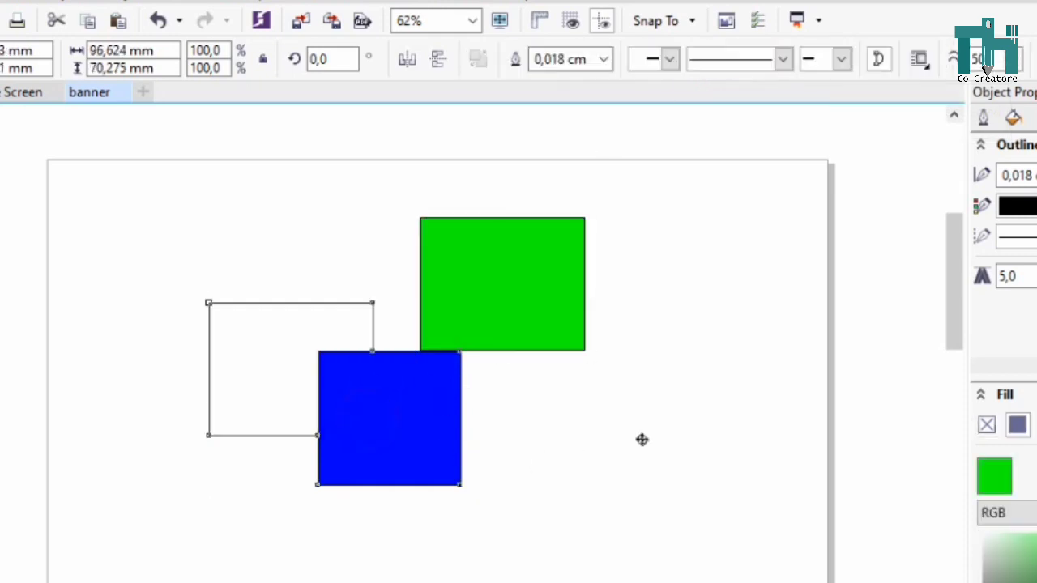
pyautogui.moveTo(317, 444); pyautogui.dragTo(668, 450)
pyautogui.moveTo(653, 383); pyautogui.dragTo(594, 493)
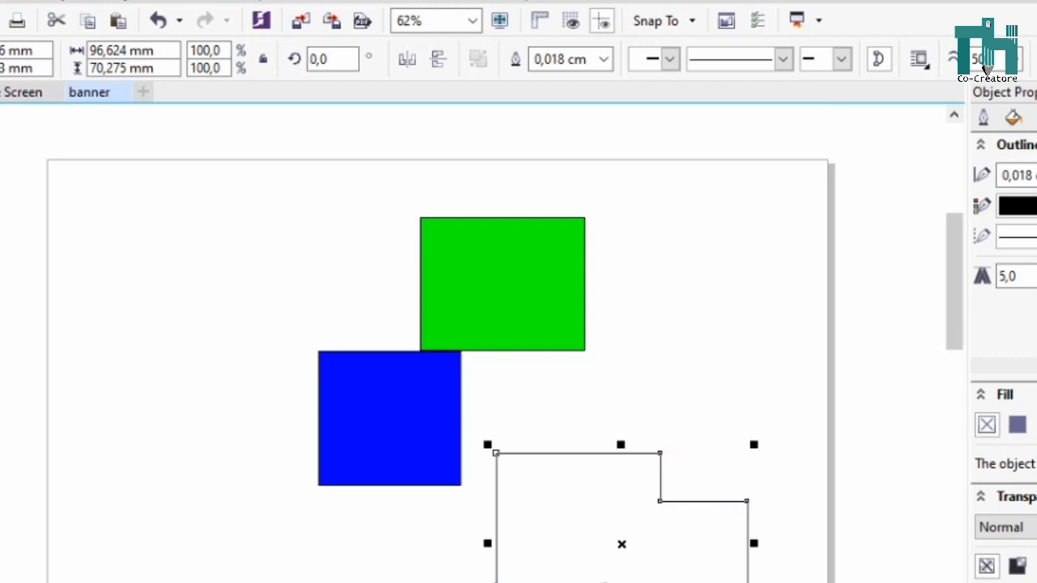
# - Fill the boundary shape with cyan (#00FFFF) and reposition it on the page
pyautogui.click(990, 301)
pyautogui.moveTo(461, 406)
pyautogui.mouseDown()
pyautogui.moveTo(504, 374)
pyautogui.moveTo(469, 392)
pyautogui.mouseUp()
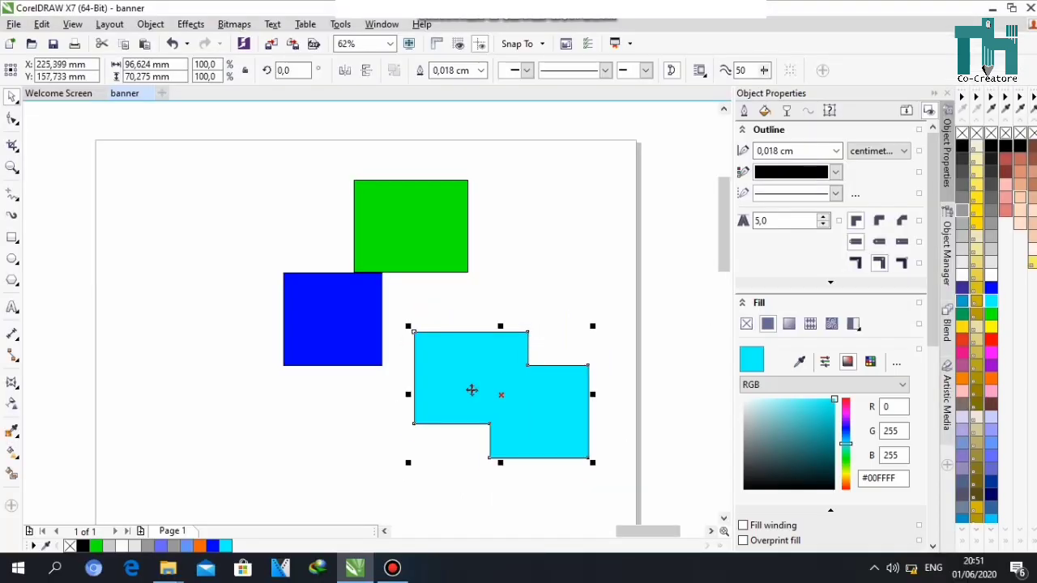
pyautogui.scroll(-1, 519, 412)
pyautogui.scroll(1, 527, 429)
pyautogui.moveTo(527, 435); pyautogui.dragTo(304, 402)
# - Delete the green rectangle, the blue rectangle and the cyan boundary shape from the page
pyautogui.moveTo(87, 162); pyautogui.dragTo(622, 486)
pyautogui.press('Delete')
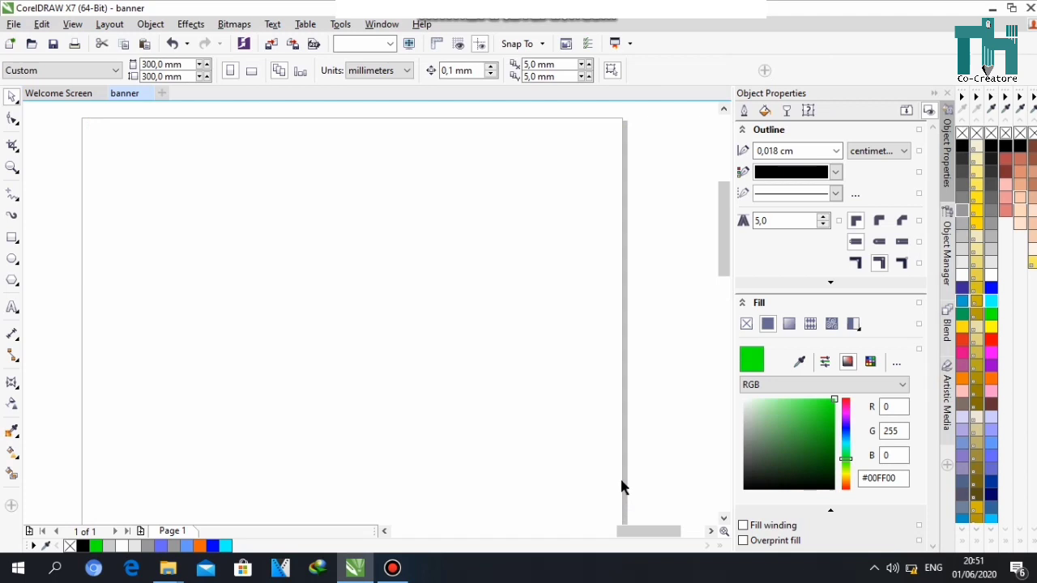